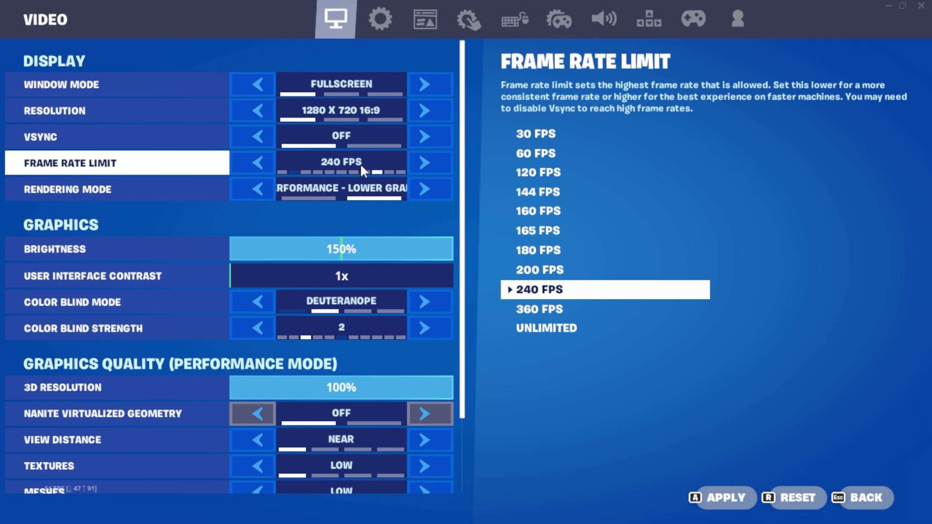
- Try a frame rate limit of 160 FPS in the video settings and return it to 240 FPS
left_click(265, 161)
left_click(265, 161)
left_click(265, 161)
left_click(265, 161)
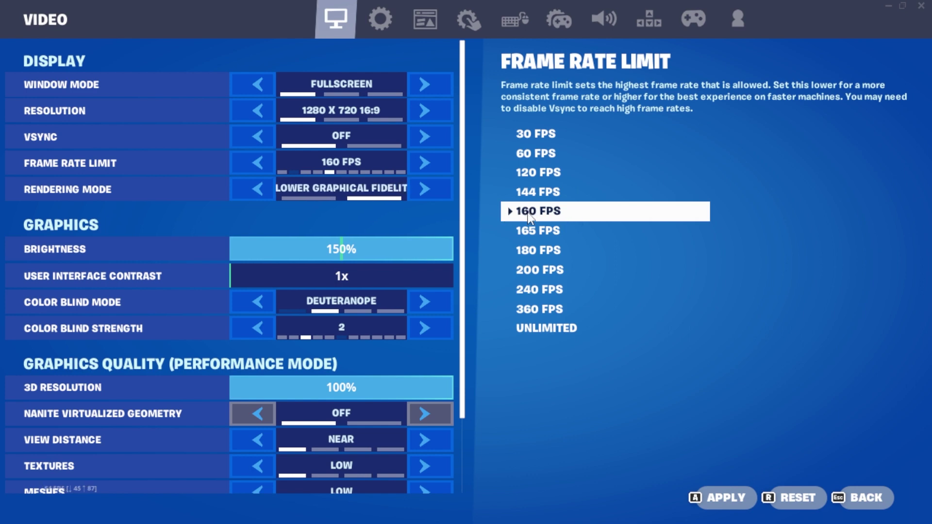
left_click(449, 161)
left_click(449, 161)
left_click(449, 161)
left_click(449, 162)
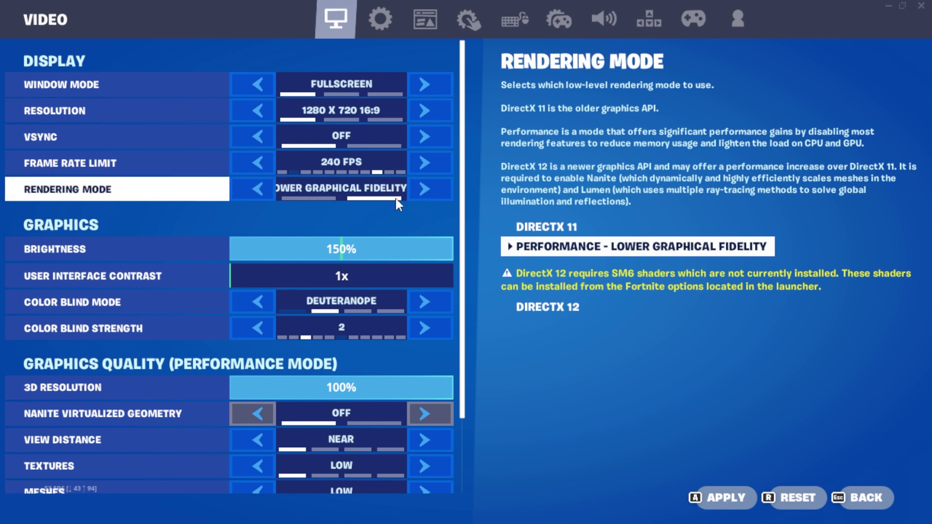
- Examine the graphics quality options in the video settings and all game settings from movement through energy saving
scroll(341, 224, "down", 2)
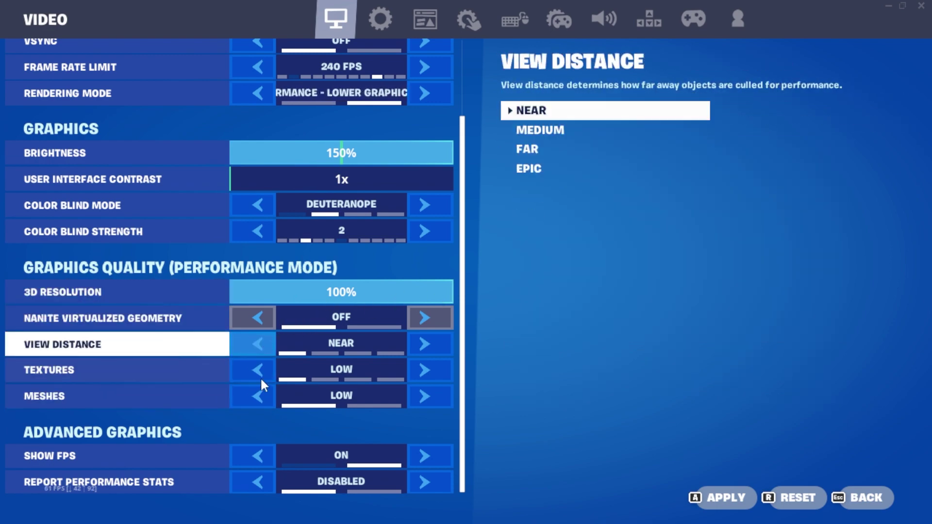
left_click(376, 22)
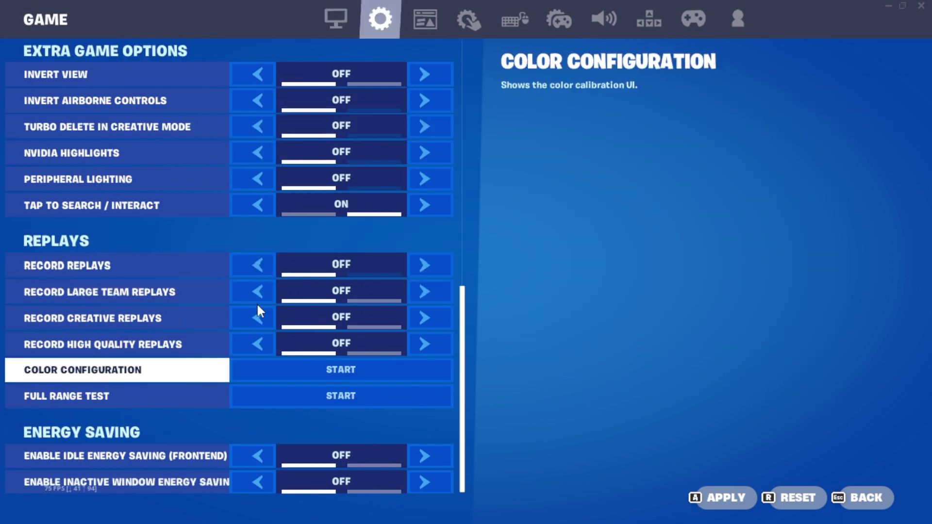
scroll(437, 92, "up", 2)
scroll(340, 185, "up", 10)
scroll(219, 306, "down", 3)
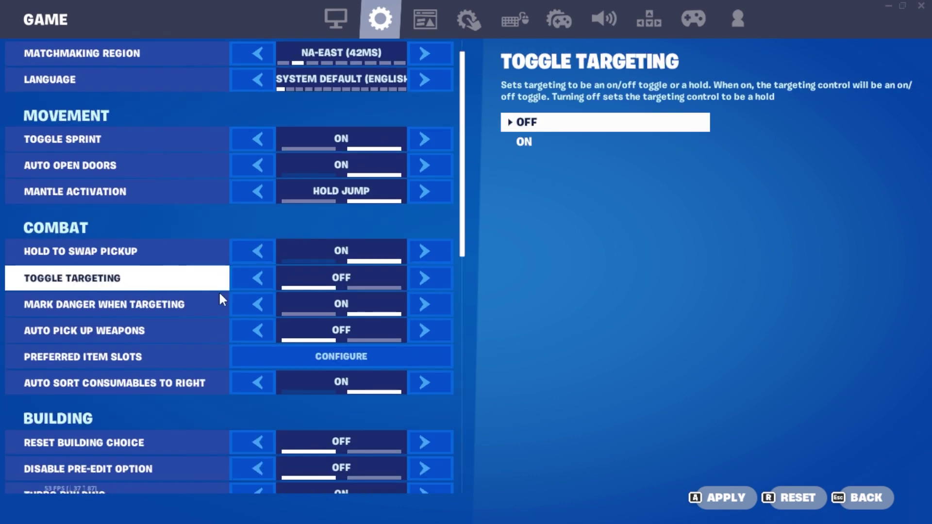
scroll(255, 314, "down", 1)
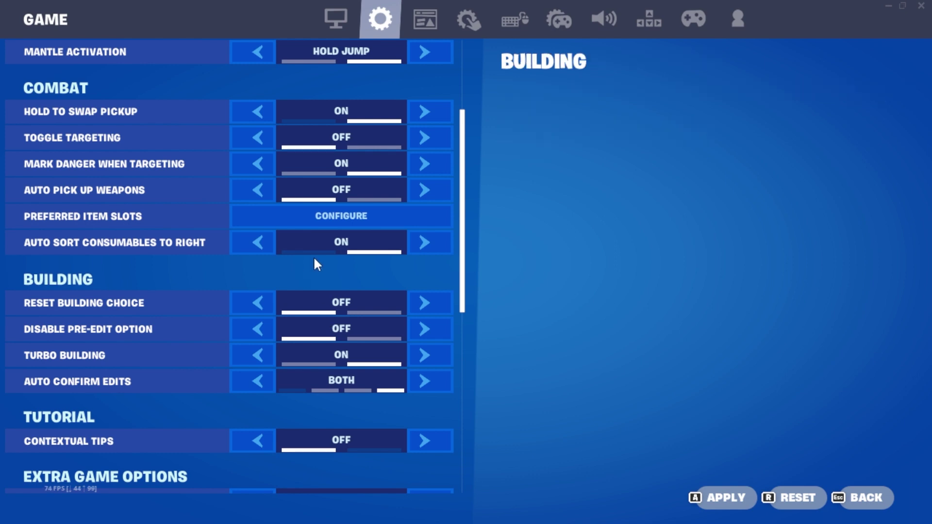
scroll(449, 310, "down", 5)
scroll(445, 340, "down", 5)
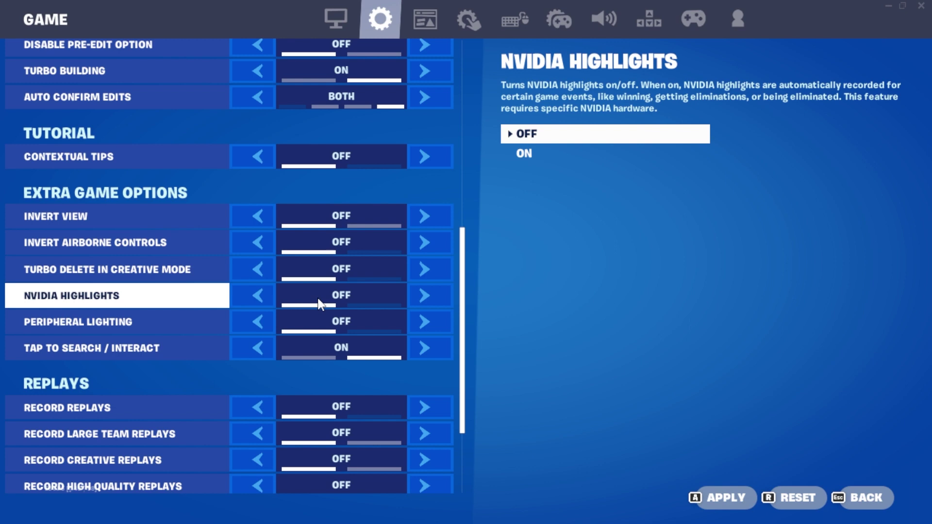
scroll(309, 351, "down", 3)
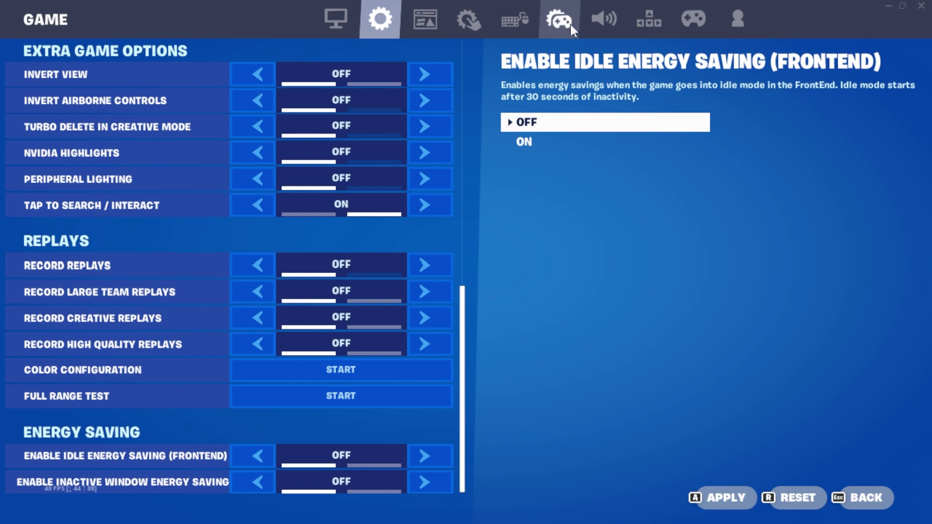
- Review the volume and sound settings in the audio section and open the subtitle options
left_click(602, 18)
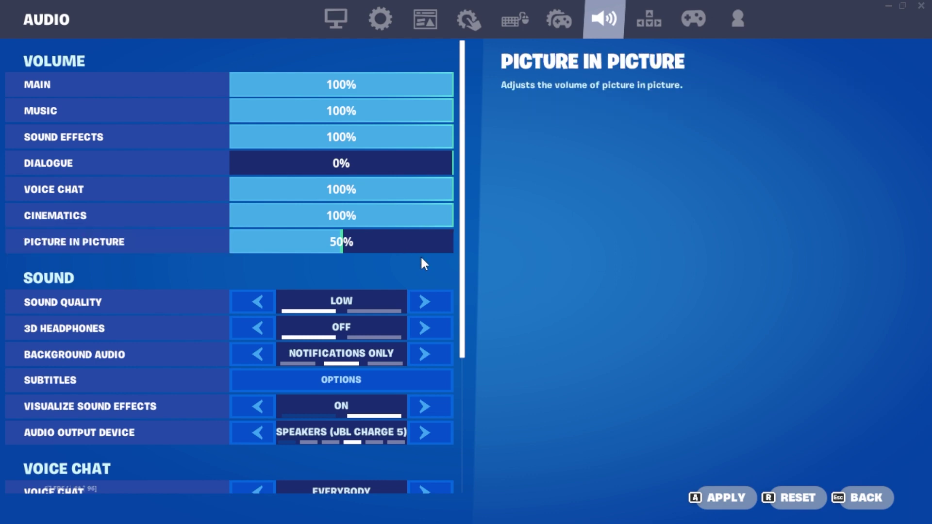
scroll(393, 292, "down", 1)
left_click(351, 334)
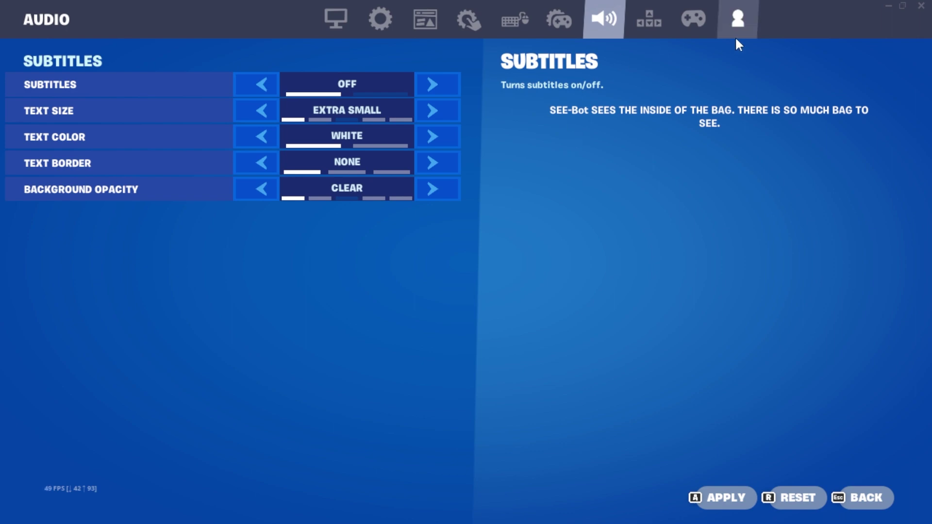
- Bind Switch Quickbar to the Equals key in the keyboard controls and open the account and privacy settings
left_click(663, 26)
scroll(340, 243, "up", 2)
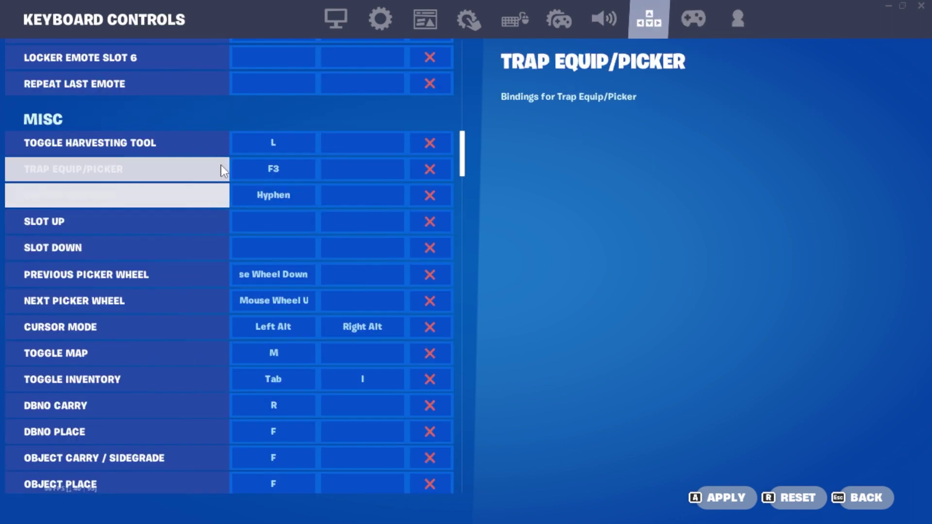
left_click(263, 190)
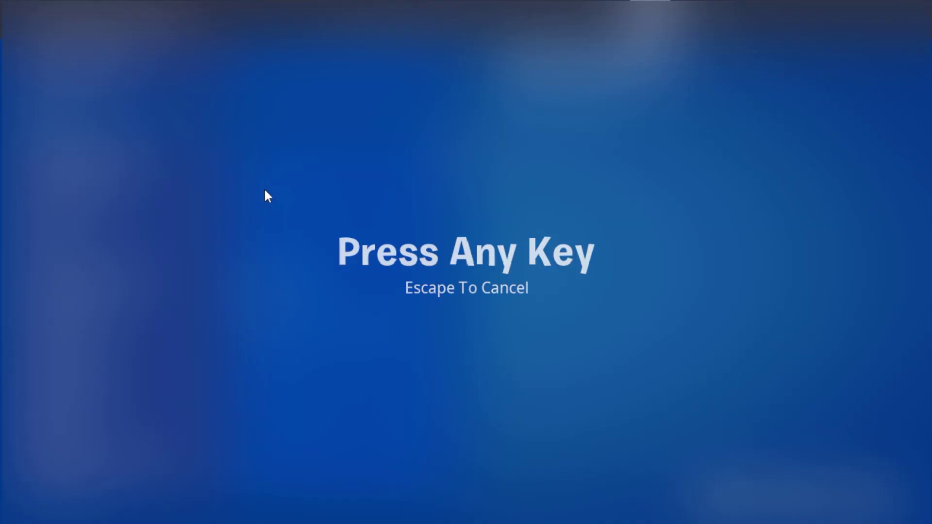
key("equal")
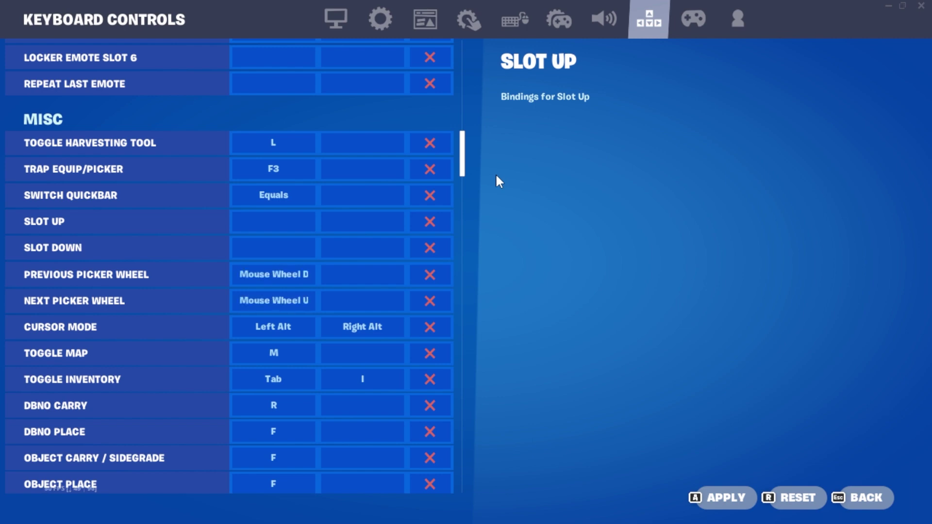
left_click(743, 22)
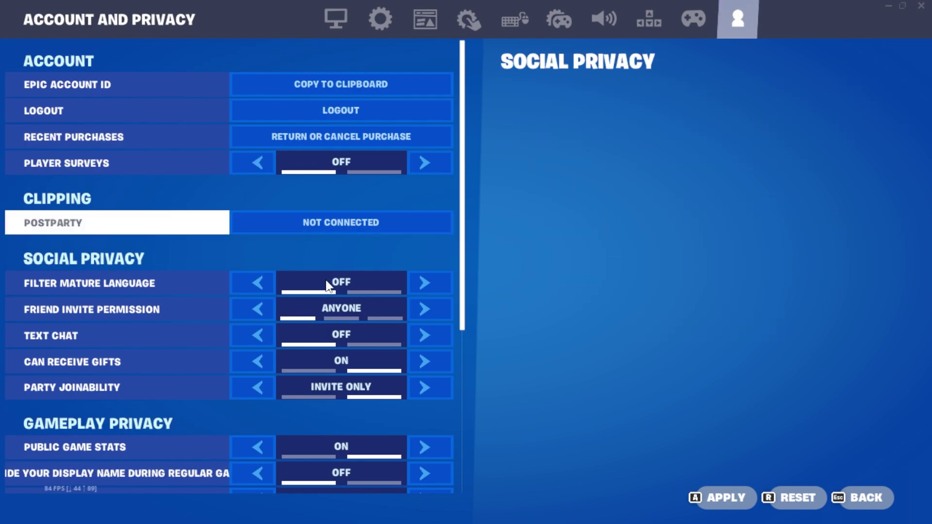
- Switch to Task Manager and view the priority options of the FortniteClient-Win64-Shipping.exe process in the process details
key("ctrl+alt+Delete")
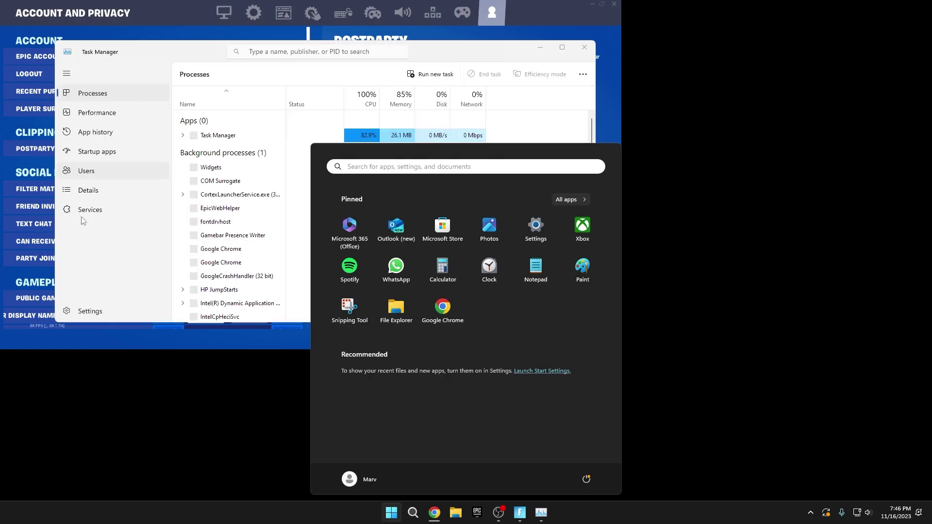
left_click(155, 231)
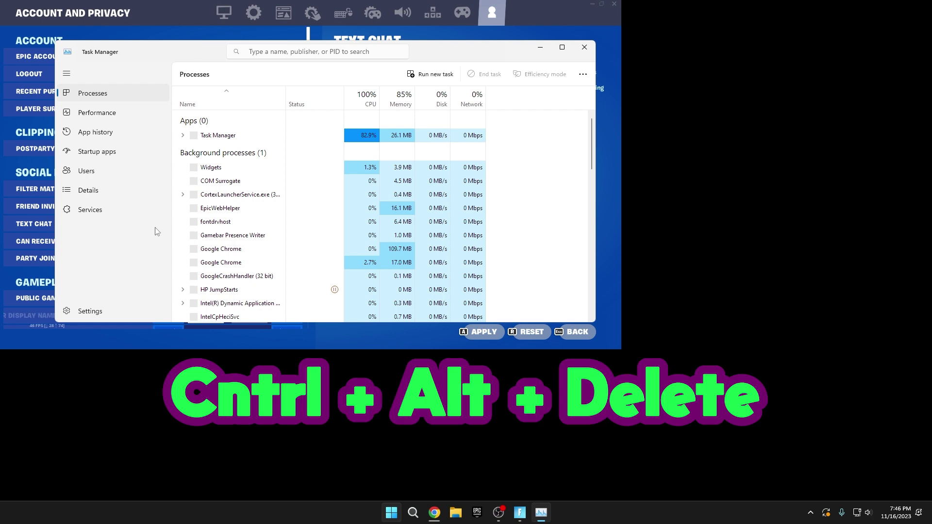
left_click(124, 192)
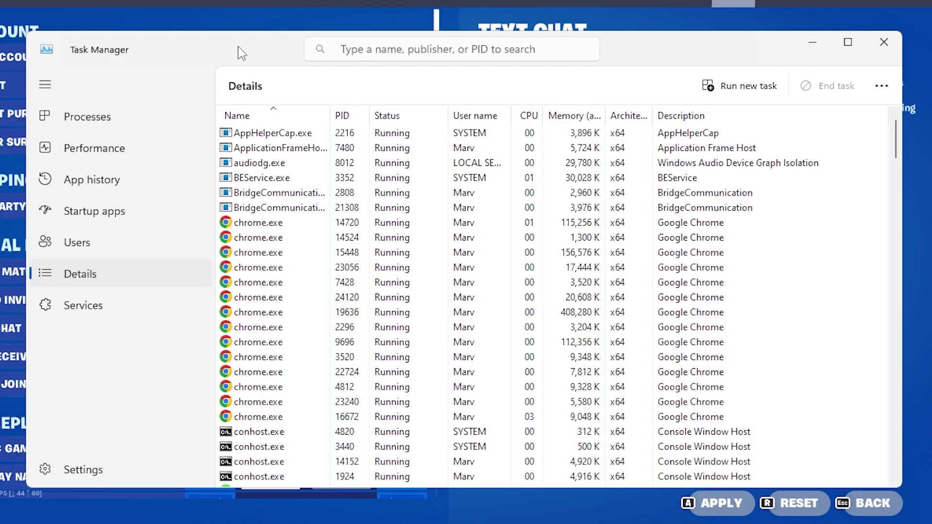
scroll(196, 183, "down", 5)
scroll(256, 263, "down", 8)
scroll(326, 231, "down", 1)
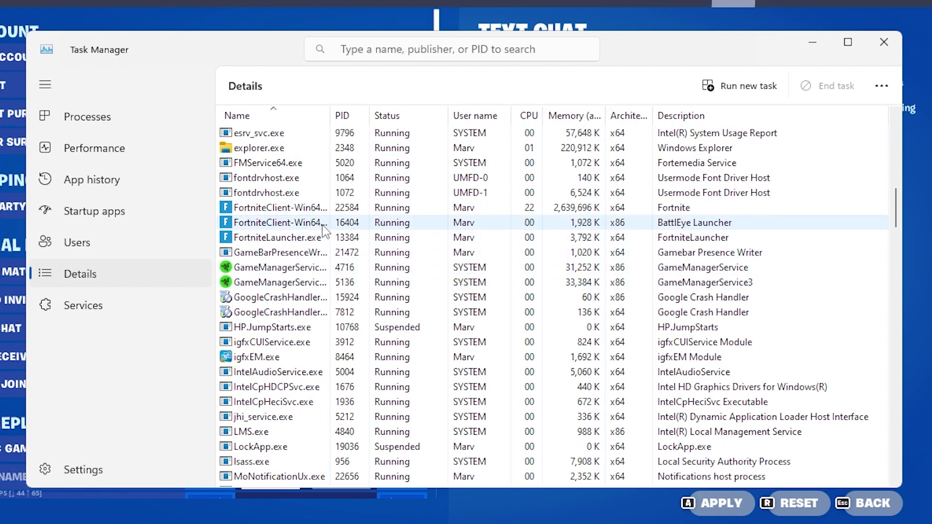
left_click(325, 211)
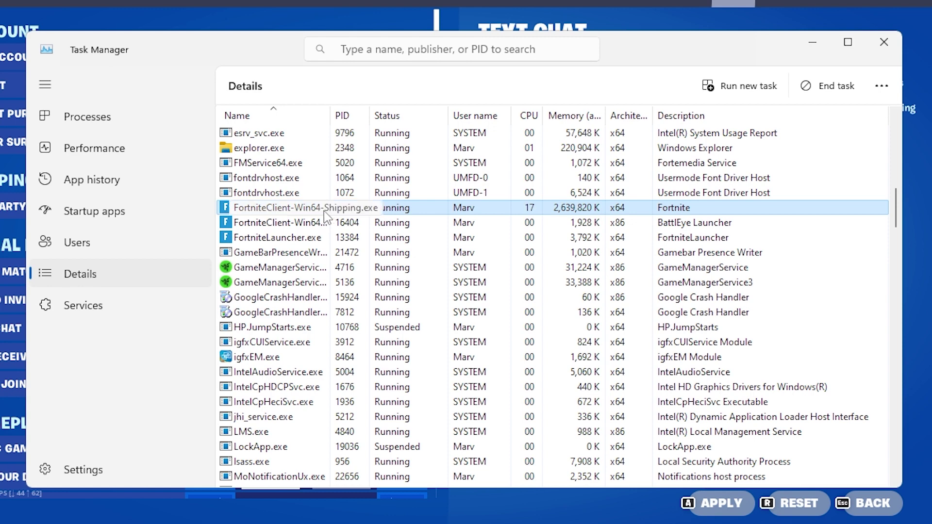
right_click(327, 215)
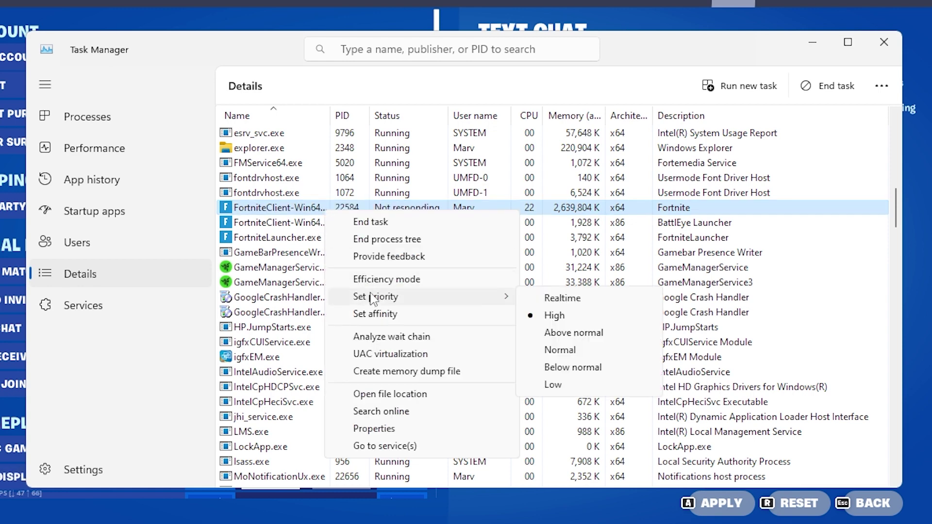
mouse_move(507, 299)
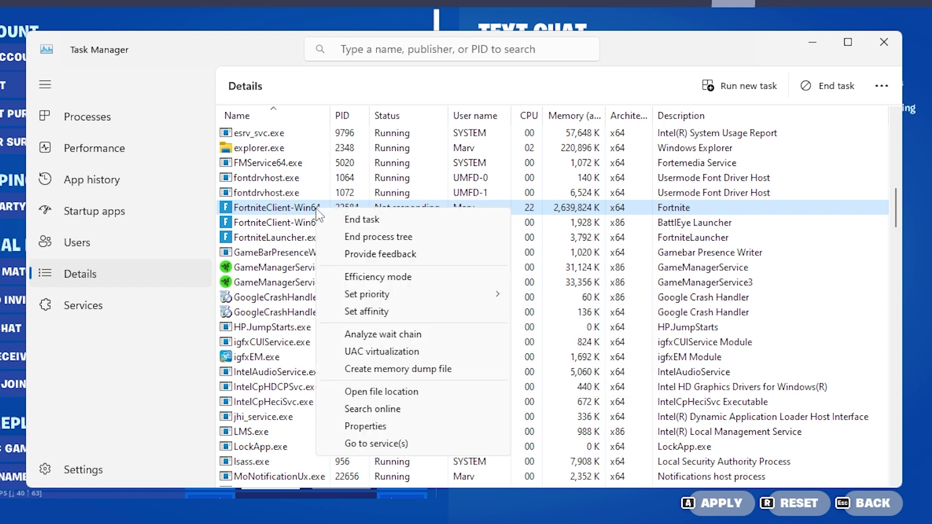
- Accept the Fortnite client's compatibility properties with fullscreen optimizations disabled and high DPI scaling overridden by Application
left_click(373, 429)
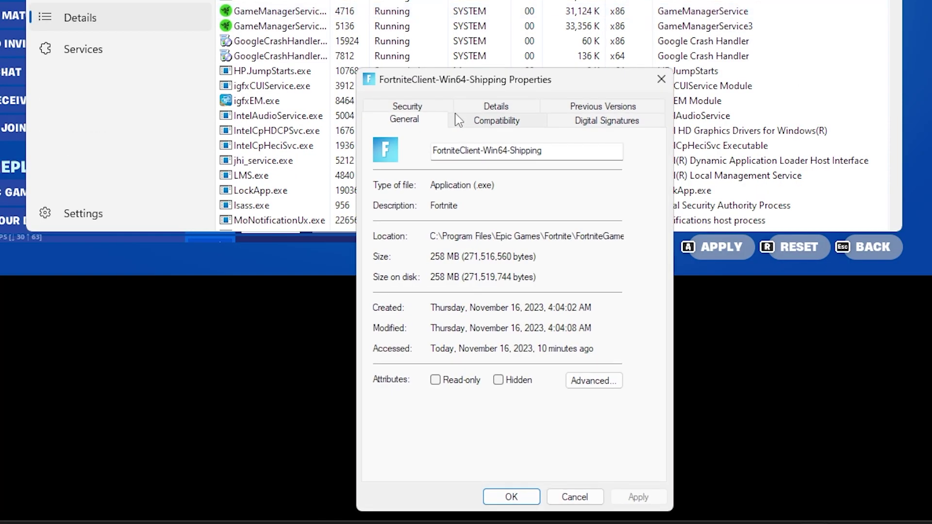
left_click(468, 378)
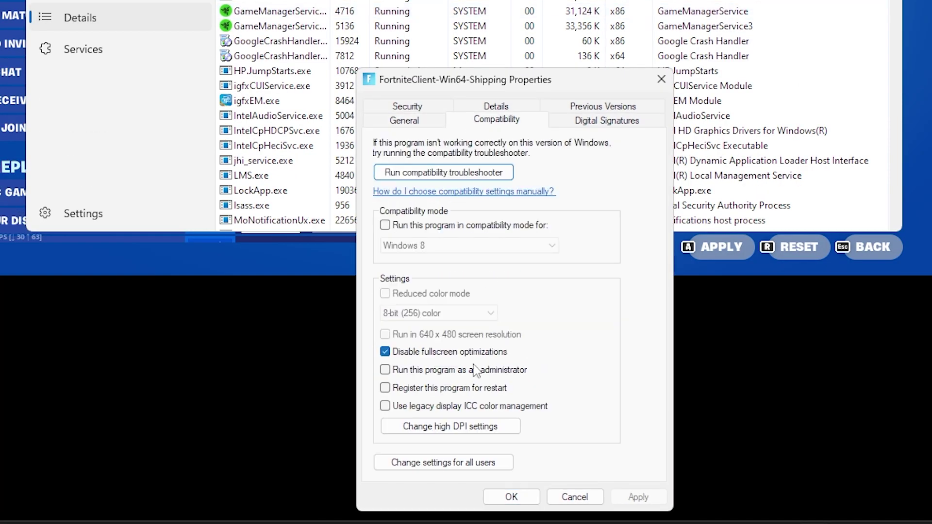
left_click(449, 429)
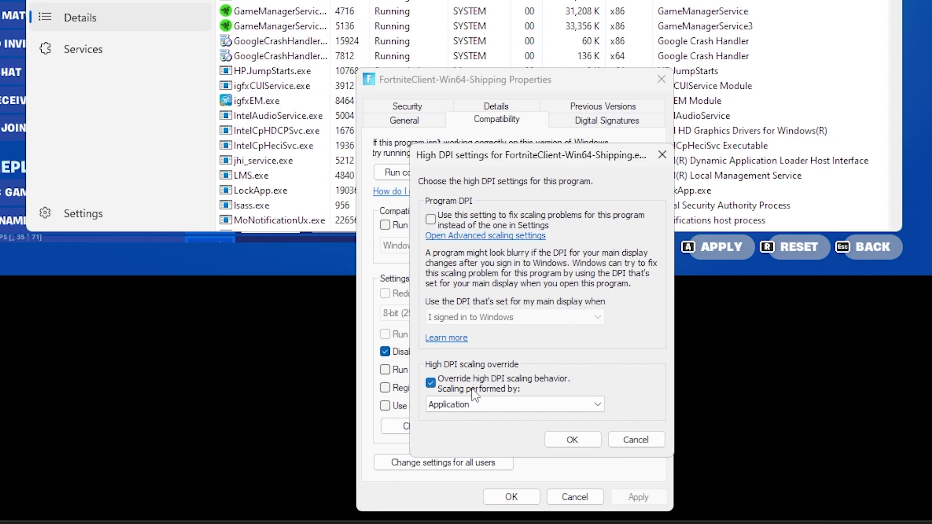
left_click(568, 439)
left_click(513, 497)
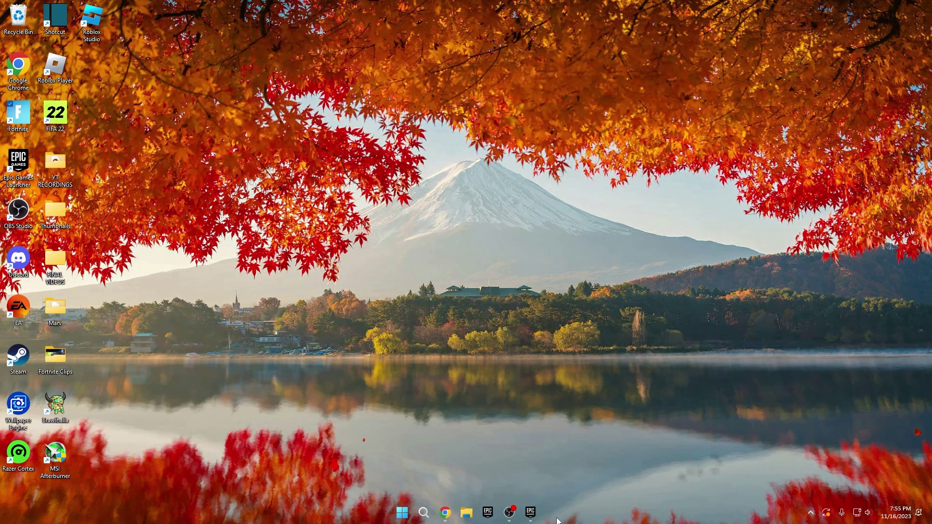
- Switch to the Epic Games Launcher and open Fortnite's installation options from the library
left_click(532, 513)
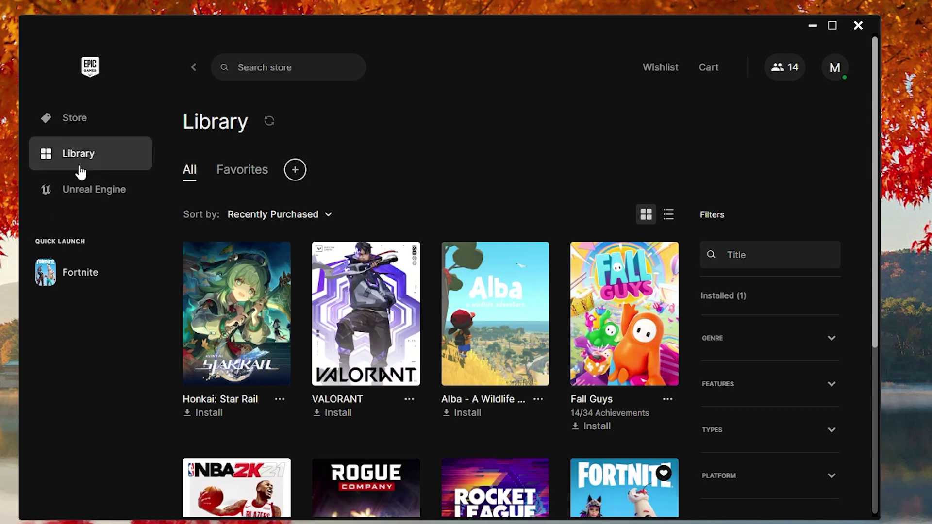
scroll(216, 109, "down", 5)
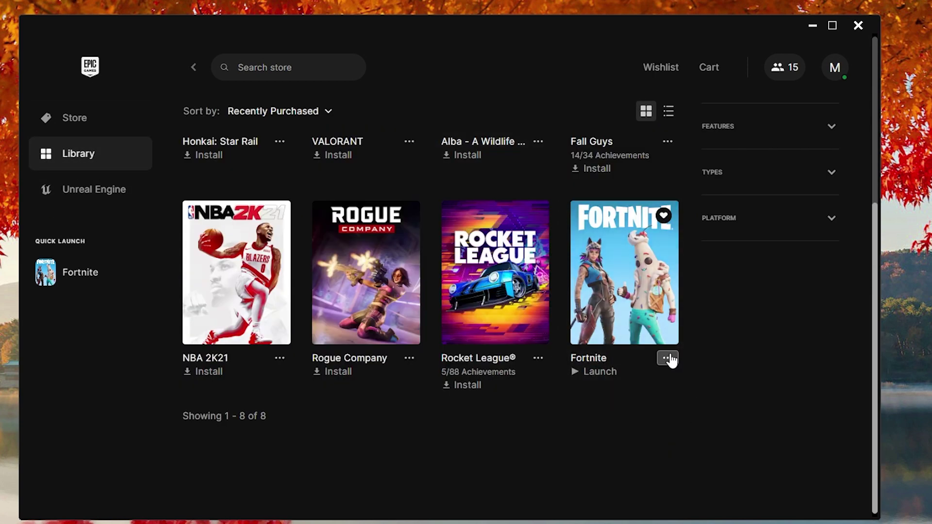
left_click(668, 357)
left_click(520, 206)
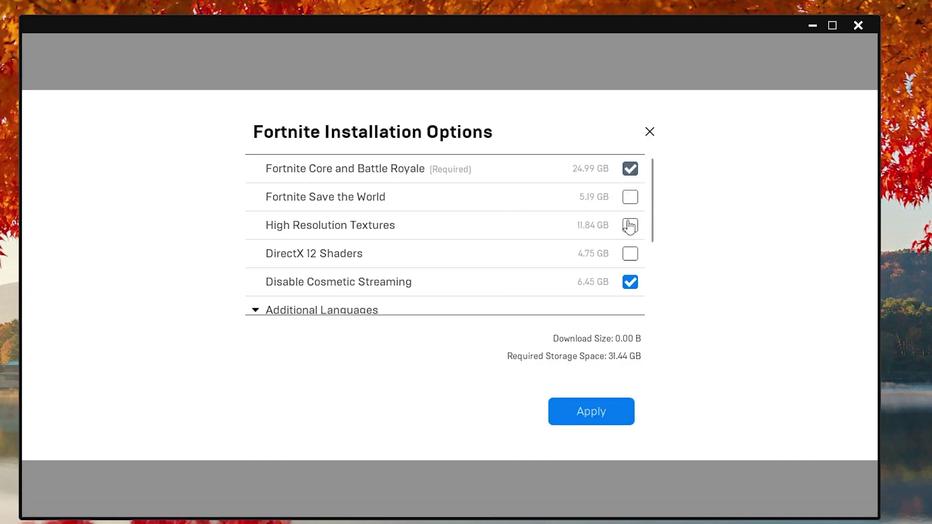
- Try selecting High Resolution Textures and DirectX 12 Shaders for Fortnite and clear both again
left_click(630, 226)
left_click(630, 225)
left_click(631, 254)
left_click(630, 253)
- Apply Fortnite's installation options with Disable Cosmetic Streaming as the only optional component among the main choices
scroll(629, 206, "down", 1)
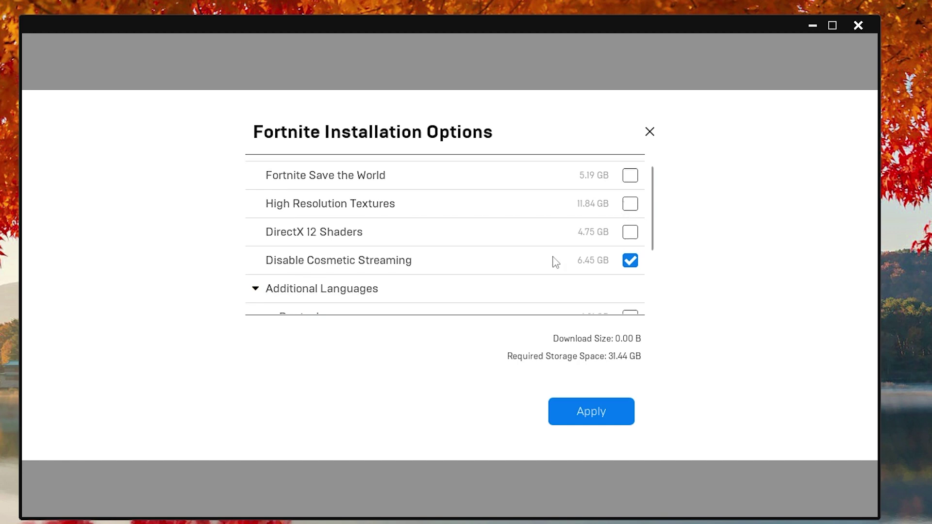
mouse_move(272, 266)
left_click(588, 411)
- Open the launcher settings and examine the preferences and desktop notification options
left_click(835, 67)
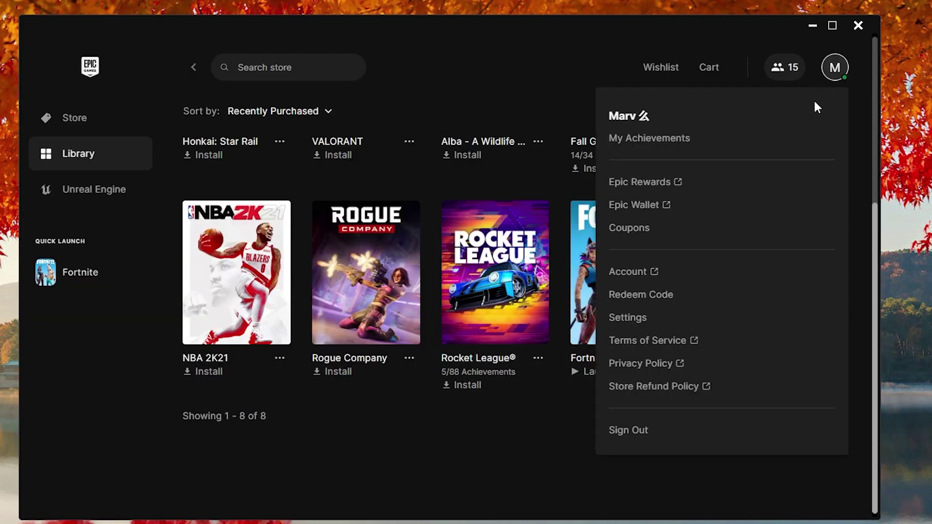
left_click(631, 318)
scroll(295, 267, "down", 2)
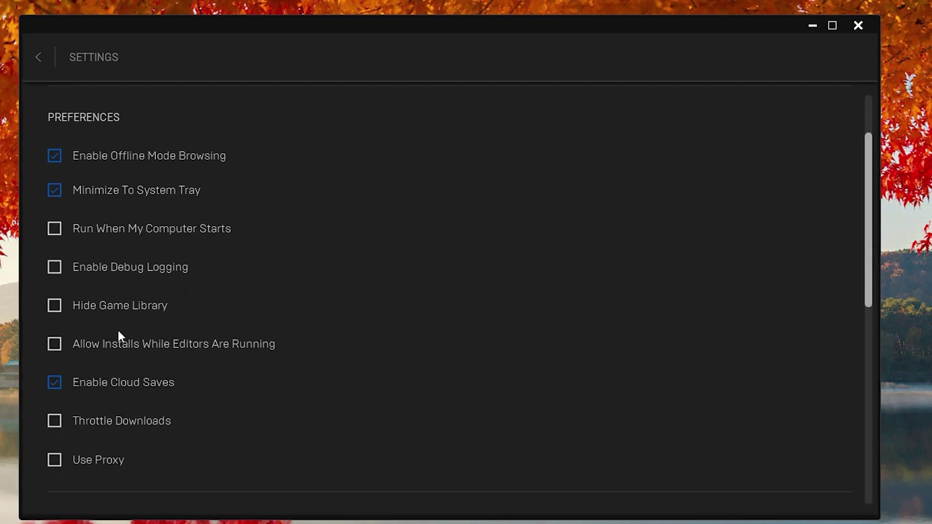
scroll(175, 364, "down", 3)
scroll(146, 365, "down", 2)
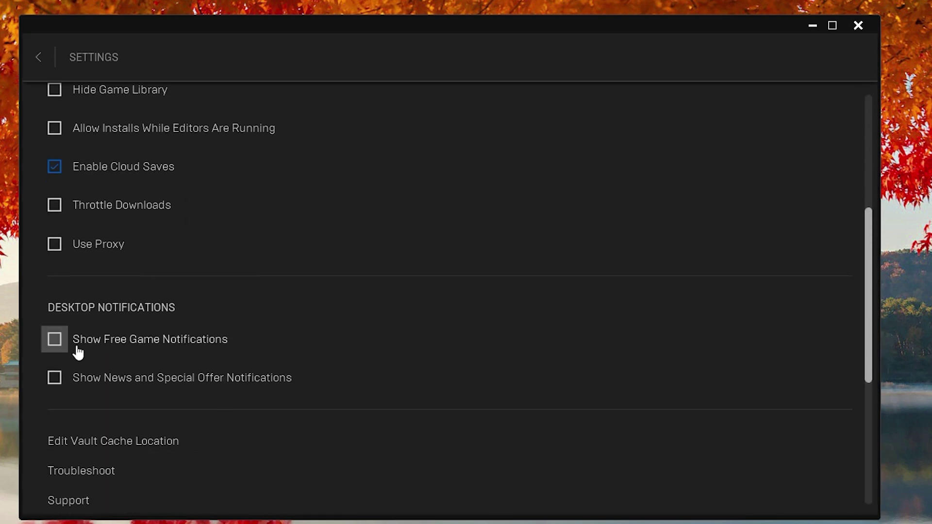
scroll(94, 372, "down", 1)
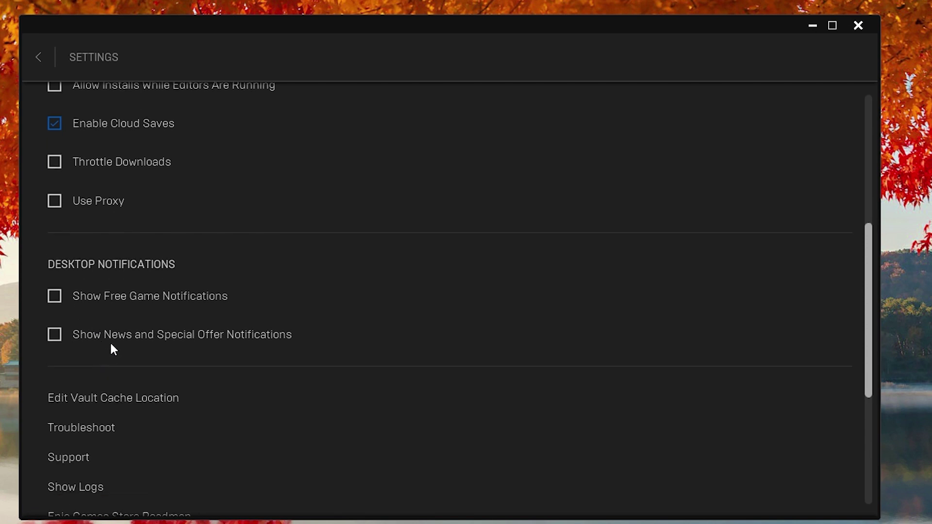
scroll(111, 349, "down", 1)
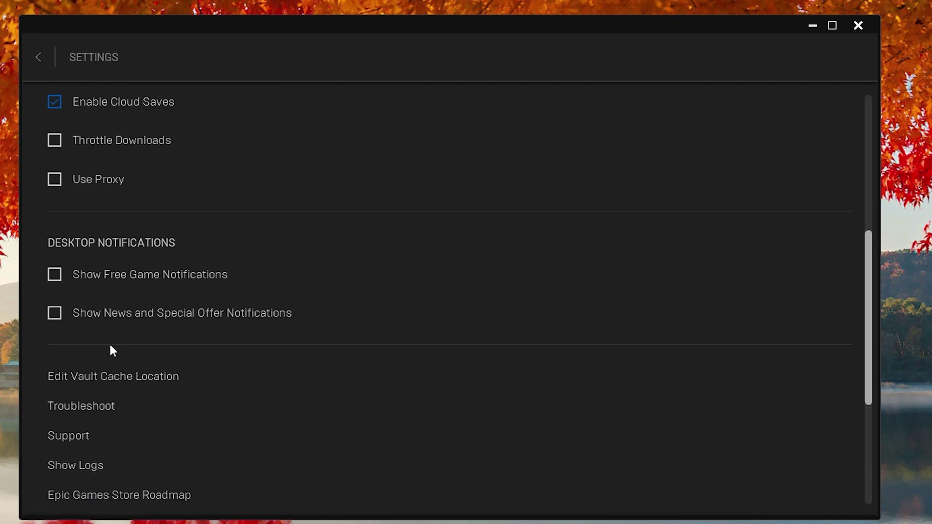
scroll(117, 342, "down", 1)
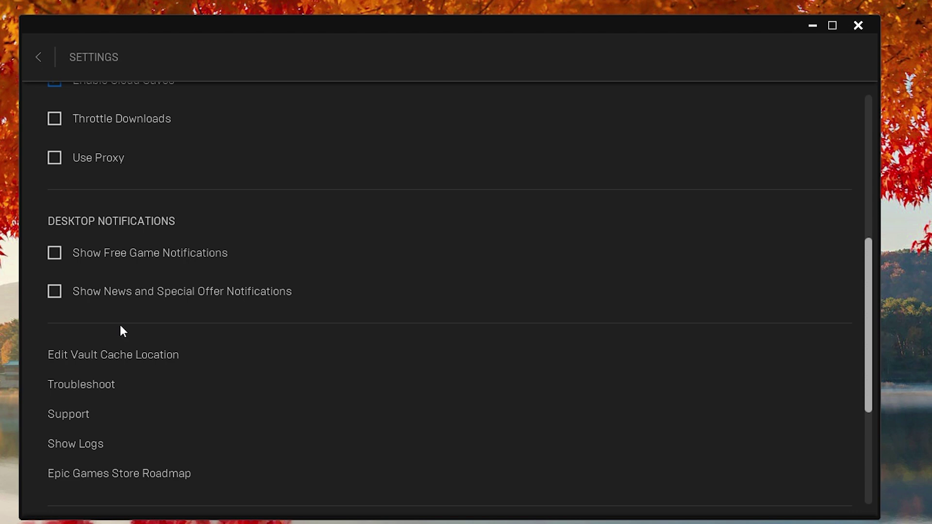
- Switch Fortnite's Additional Command Line Arguments off and on again, review the argument text, and leave the launcher settings
scroll(122, 327, "down", 12)
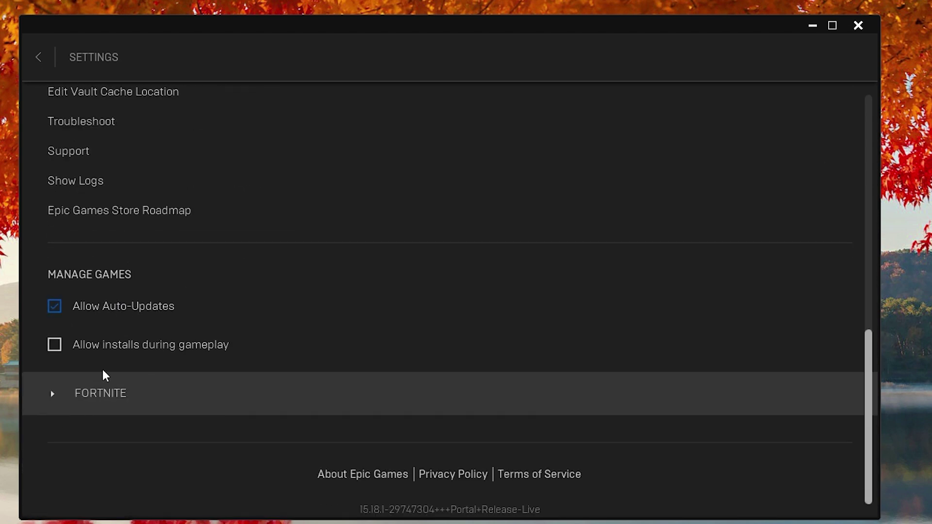
left_click(52, 401)
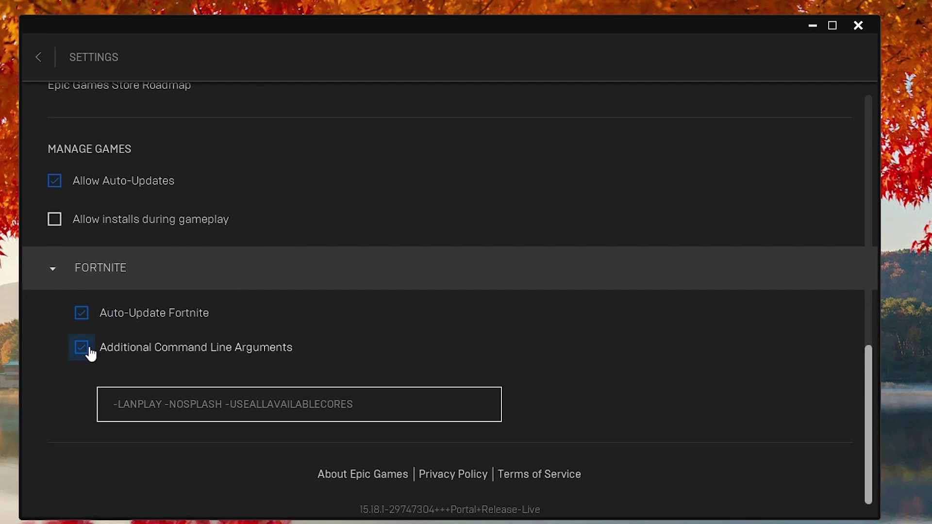
left_click(81, 349)
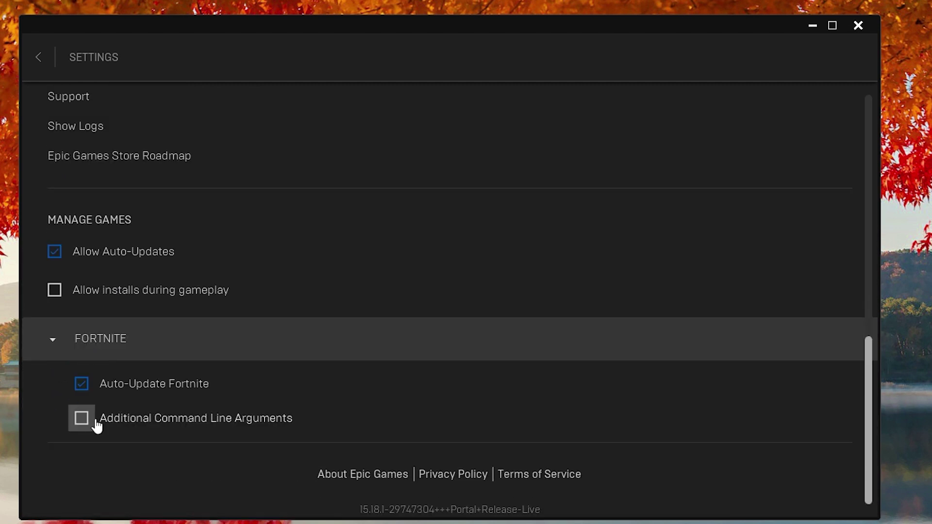
left_click(81, 420)
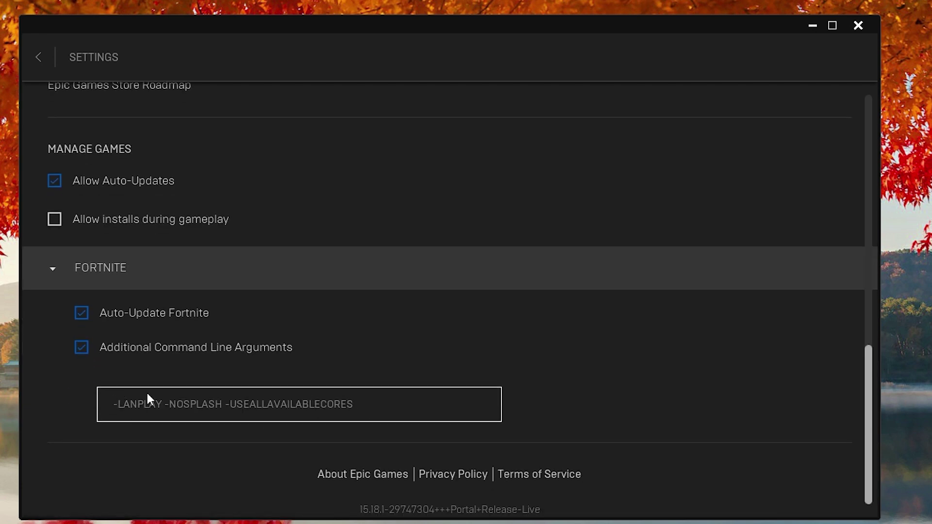
left_click_drag(117, 408, 358, 414)
left_click(403, 408)
left_click(39, 58)
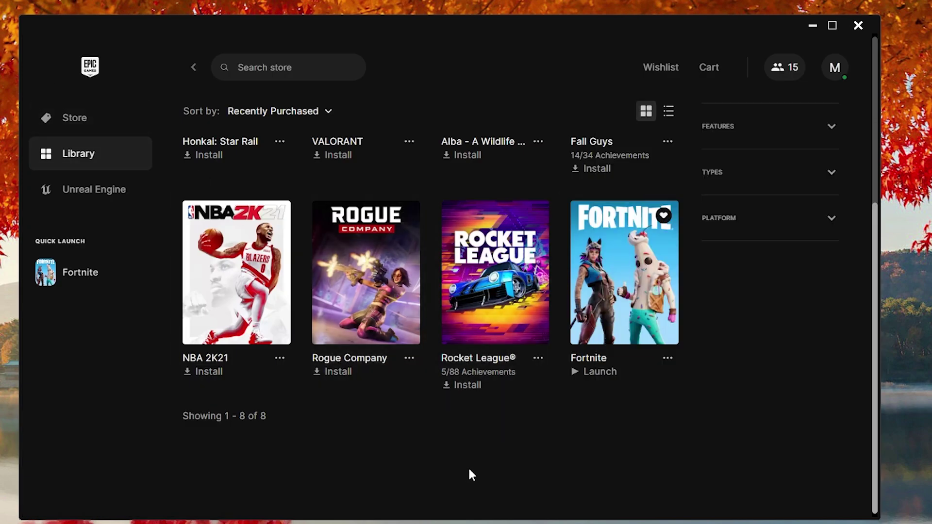
- Open Fortnite's Manage options from the library
left_click(668, 358)
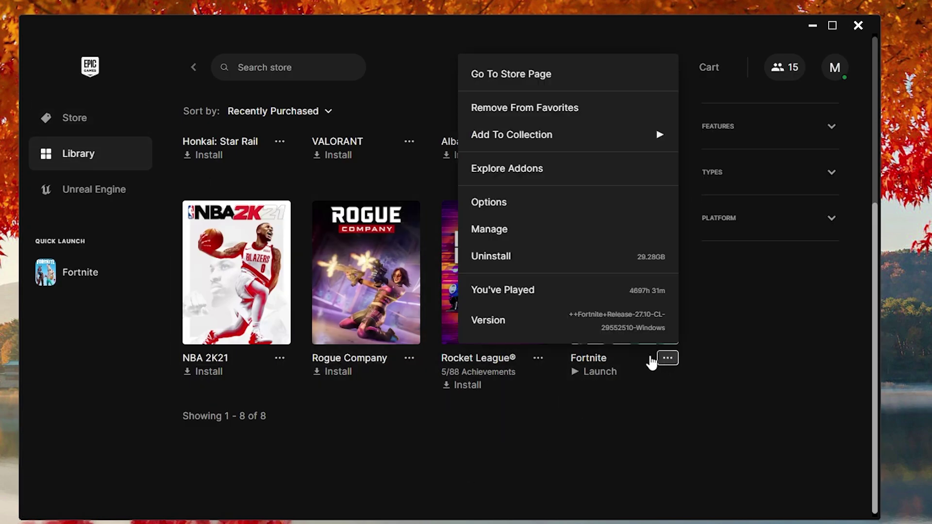
left_click(486, 231)
left_click(602, 191)
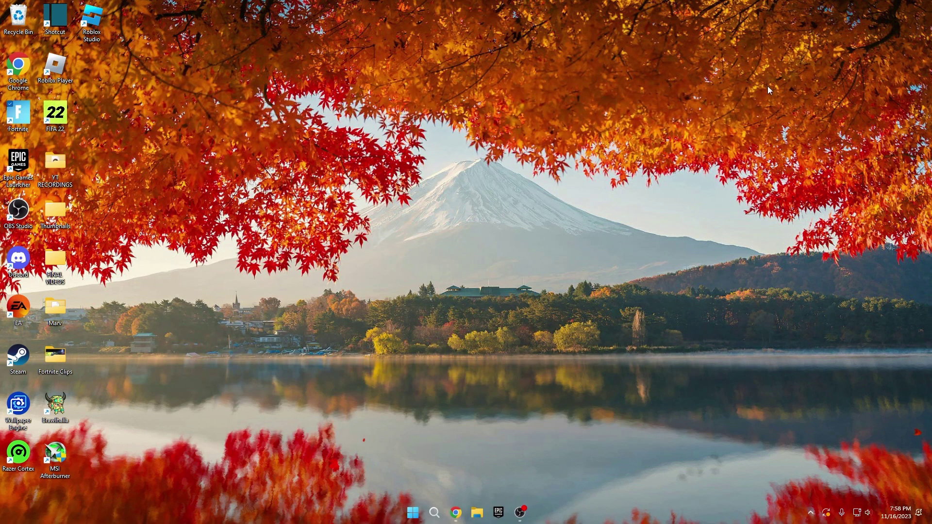
- Search Windows for the power plan settings and select the High performance plan
key("super")
type("power")
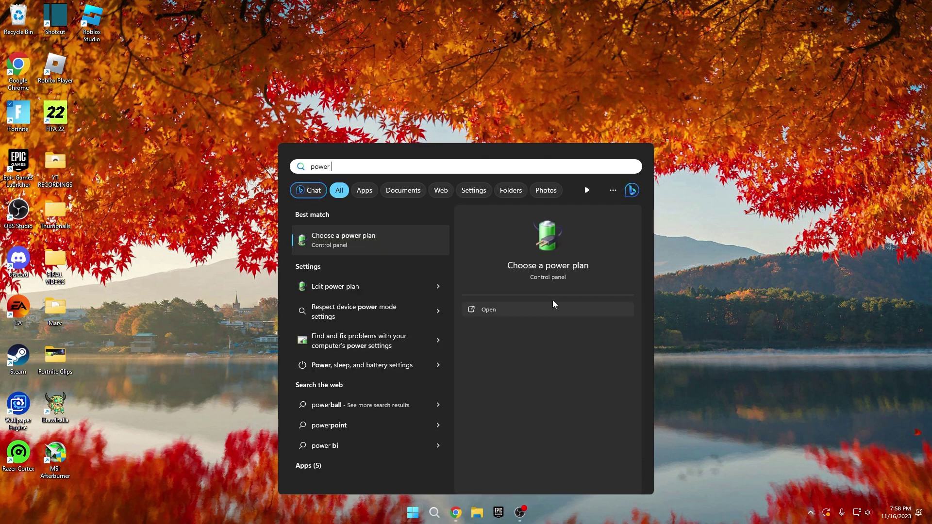
left_click(547, 305)
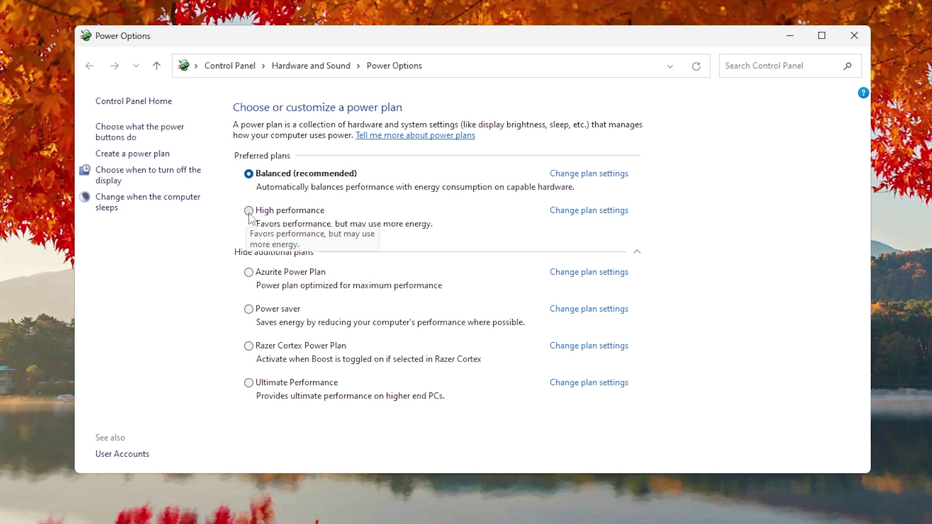
left_click(248, 211)
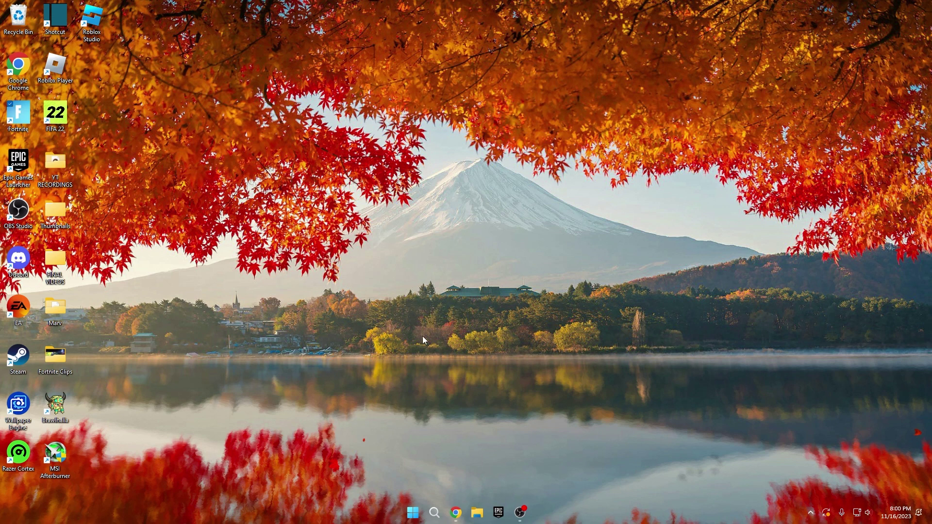
- Open the Xbox Game Bar page in Windows Settings and switch its controller-button option on and off again
key("super")
left_click(523, 226)
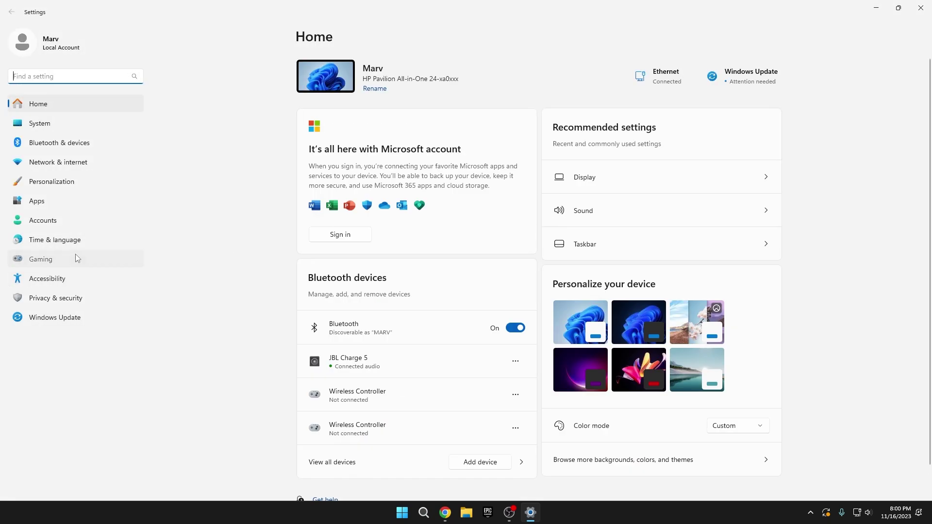
left_click(75, 257)
left_click(371, 87)
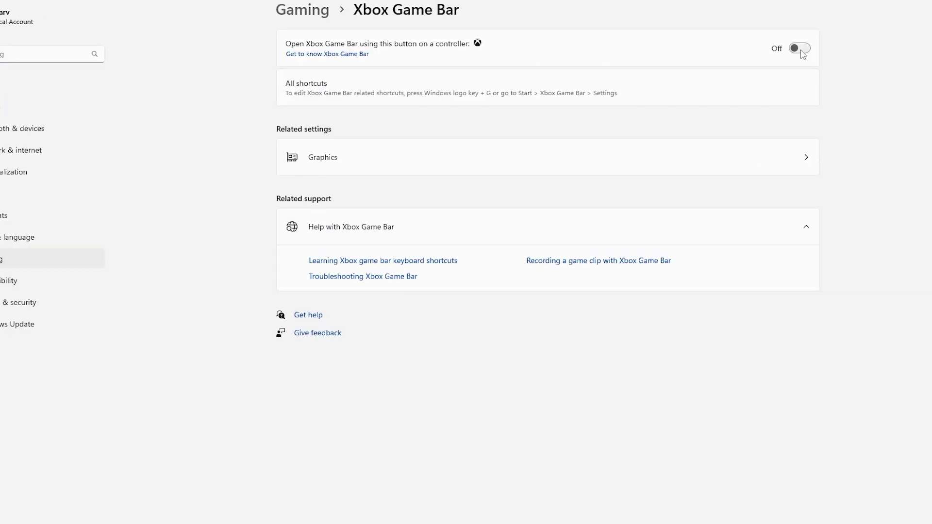
left_click(804, 51)
left_click(802, 47)
- Open the related Graphics settings and start browsing for a desktop app to add
left_click(305, 160)
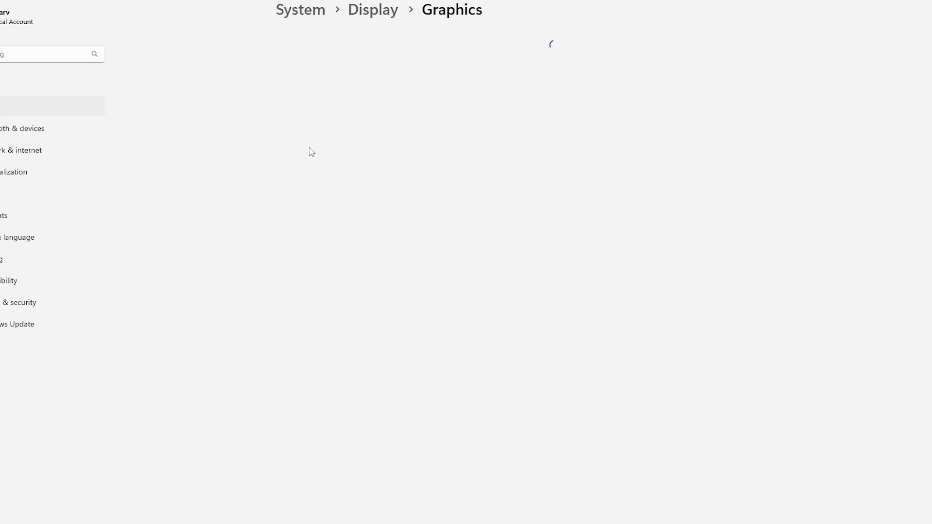
scroll(279, 214, "down", 5)
scroll(285, 225, "up", 3)
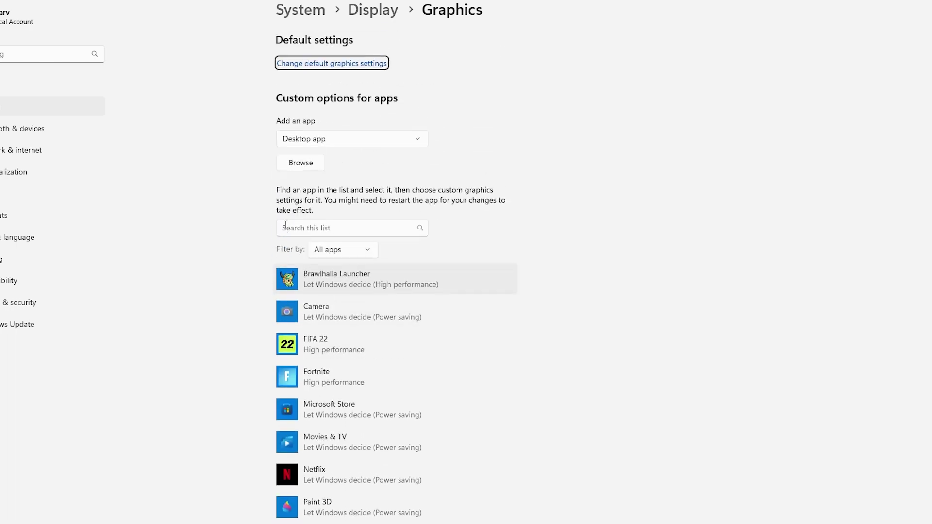
left_click(302, 164)
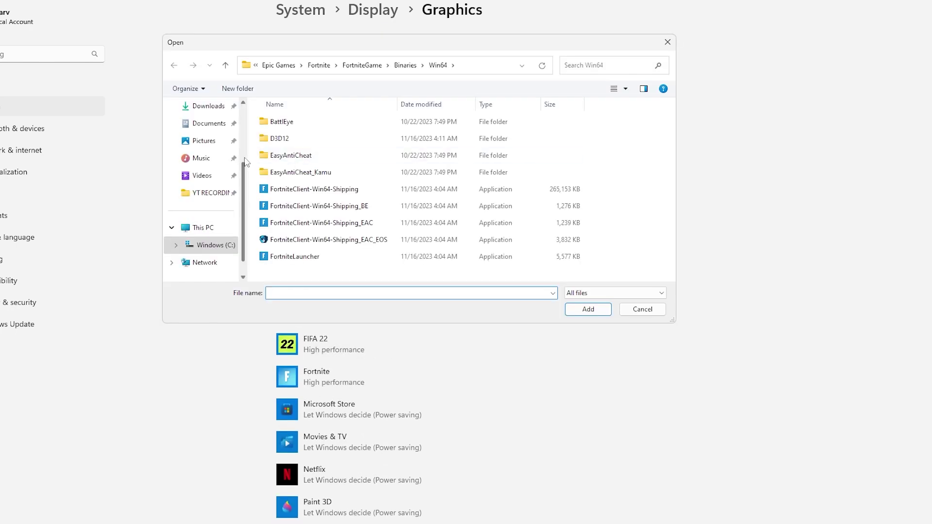
- Add FortniteClient-Win64-Shipping from C:\Program Files\Epic Games\Fortnite\FortniteGame\Binaries\Win64 to the custom graphics options
left_click(212, 232)
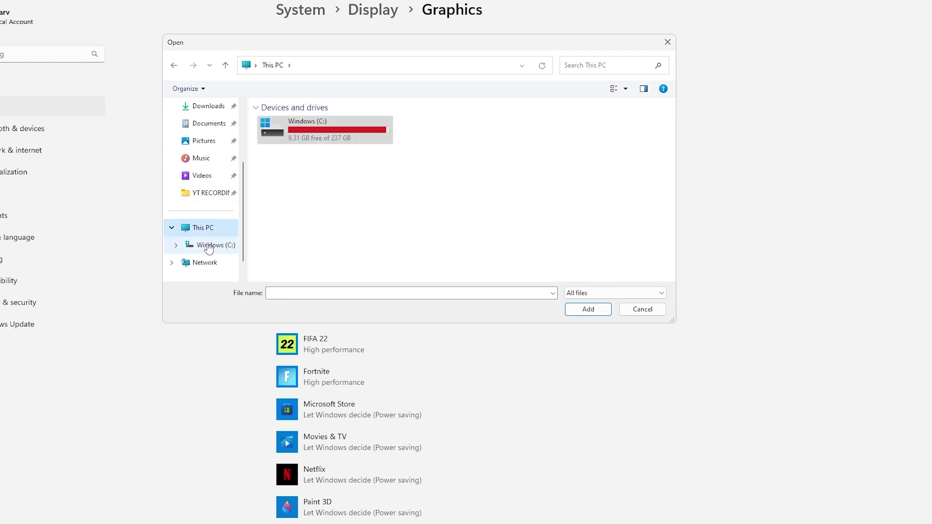
double_click(294, 127)
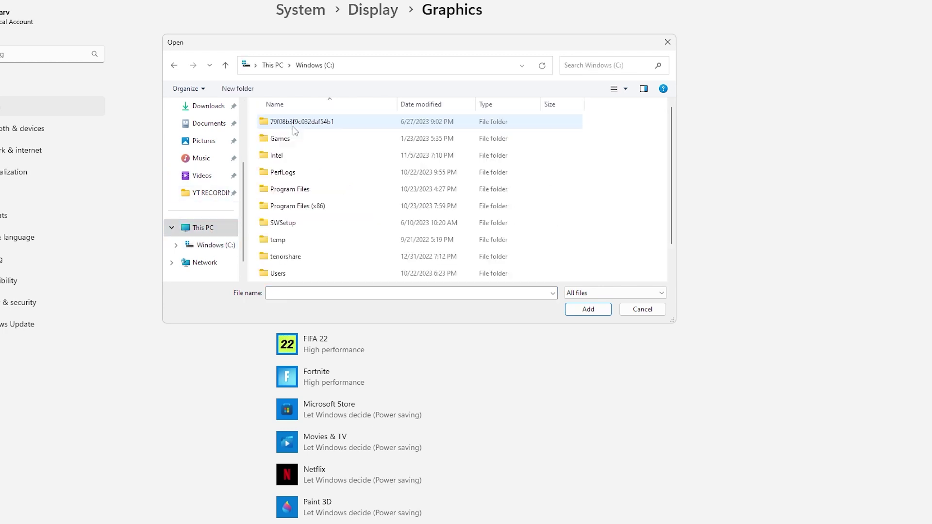
double_click(305, 188)
left_click(300, 175)
double_click(300, 175)
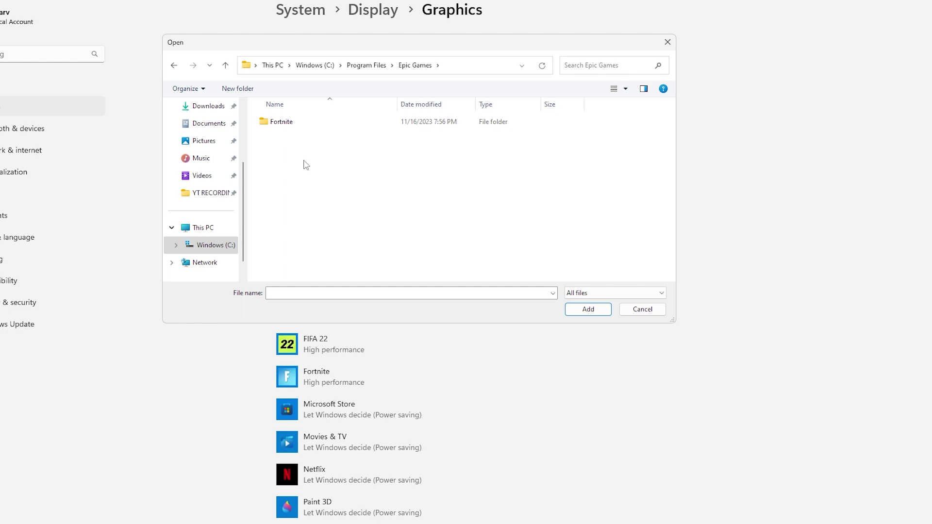
double_click(308, 125)
double_click(285, 173)
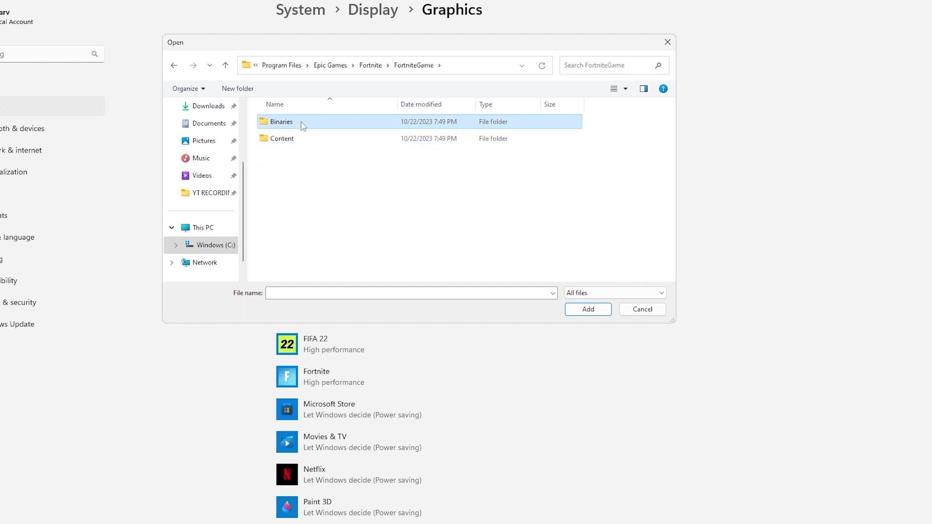
double_click(300, 123)
double_click(293, 140)
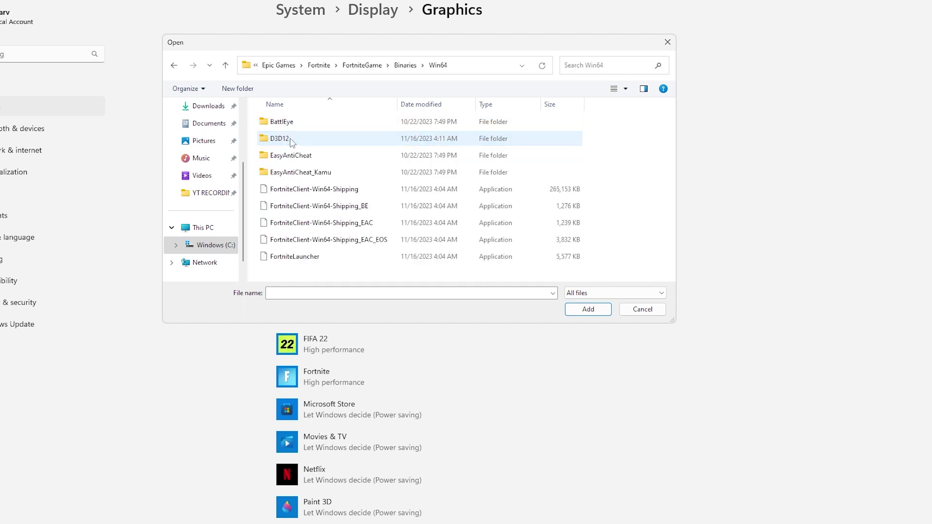
left_click(297, 191)
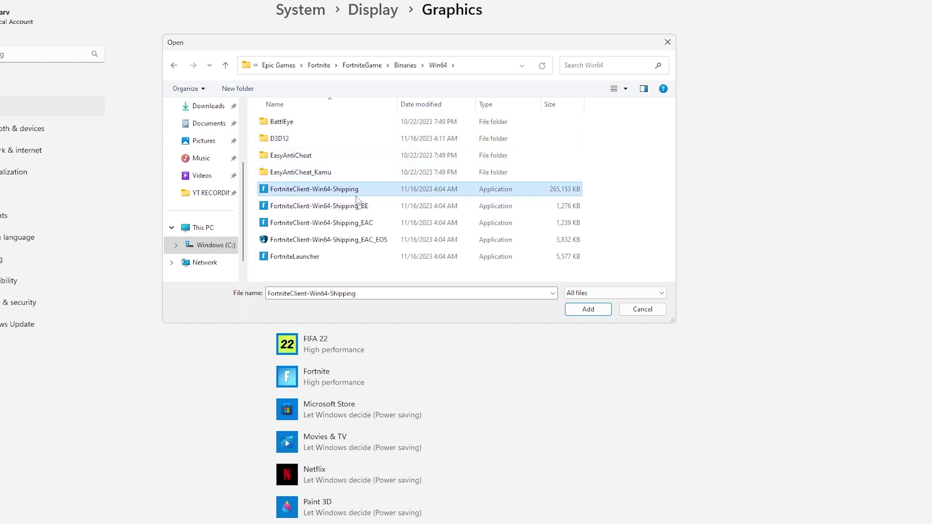
left_click(588, 310)
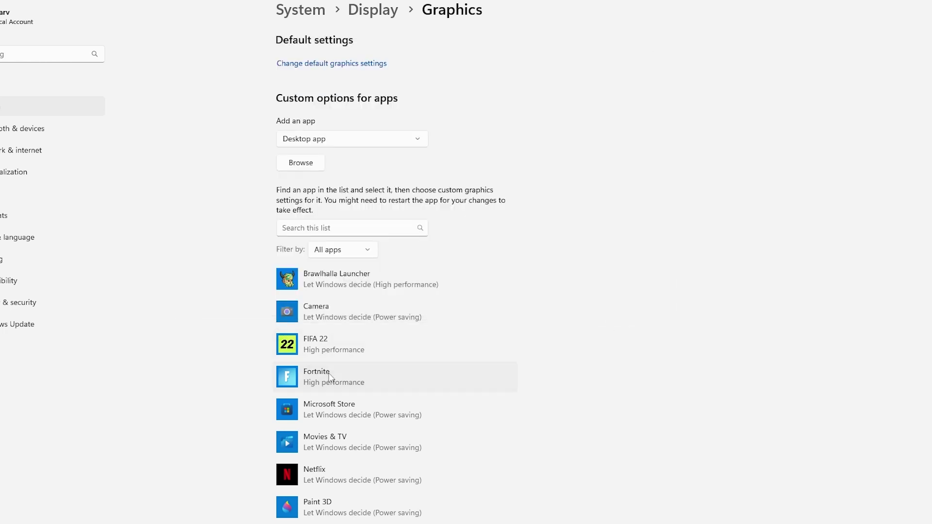
- Save Fortnite's graphics preference as High performance
left_click(439, 381)
left_click(436, 432)
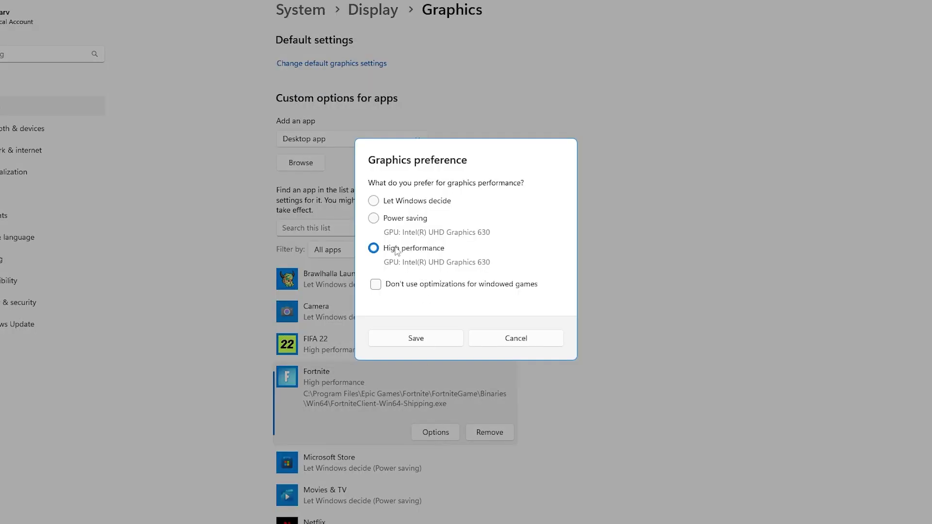
left_click(401, 340)
- Check the default setting for windowed game optimizations and the Game Mode setting, and close Windows Settings
left_click(334, 64)
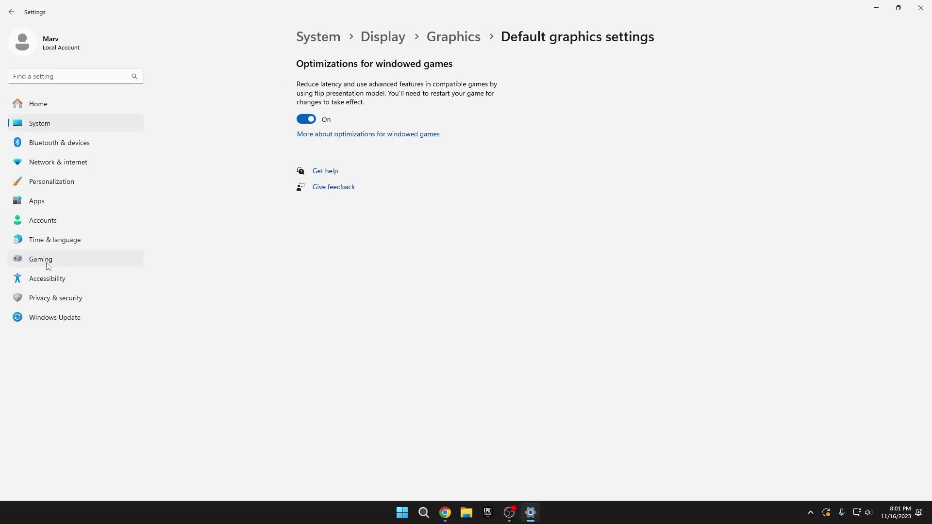
left_click(140, 262)
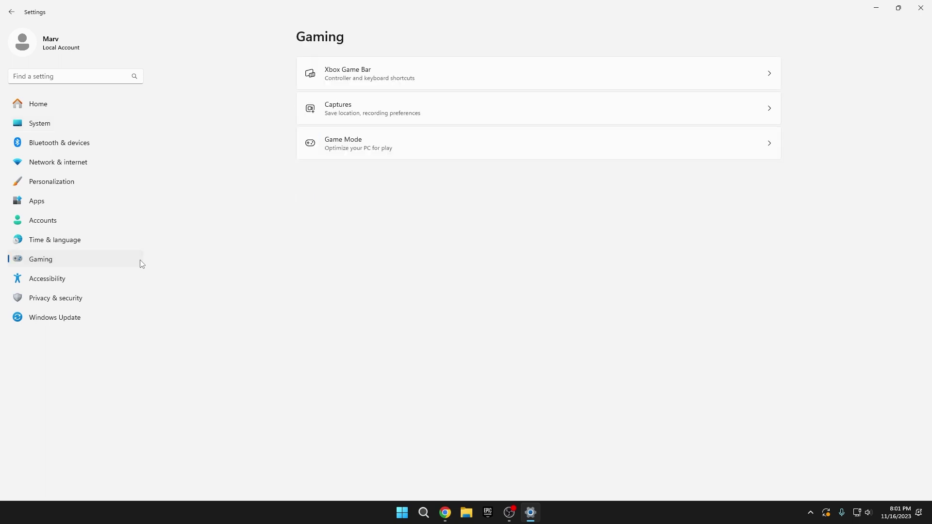
left_click(368, 150)
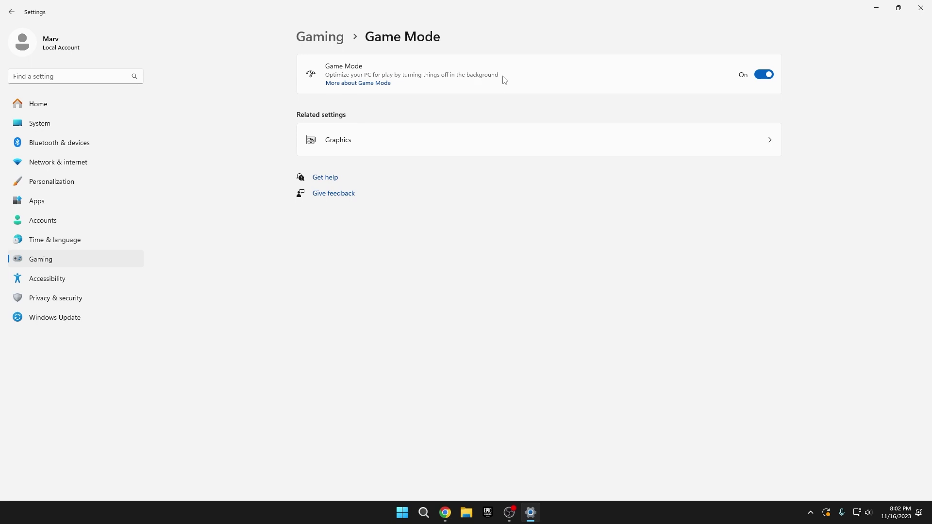
key("alt+F4")
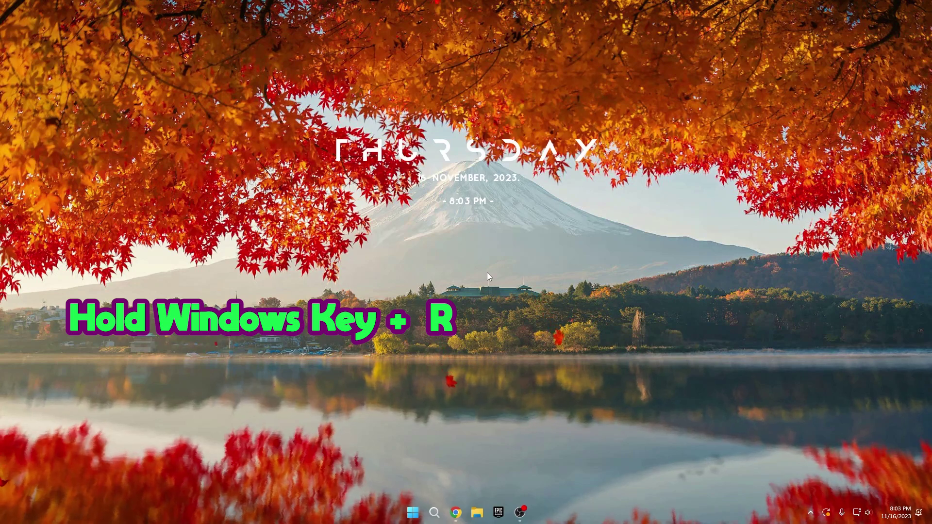
- Open the %temp% folder through the Run dialog and delete all its contents, skipping the folder that requires administrator permission
key("super+r")
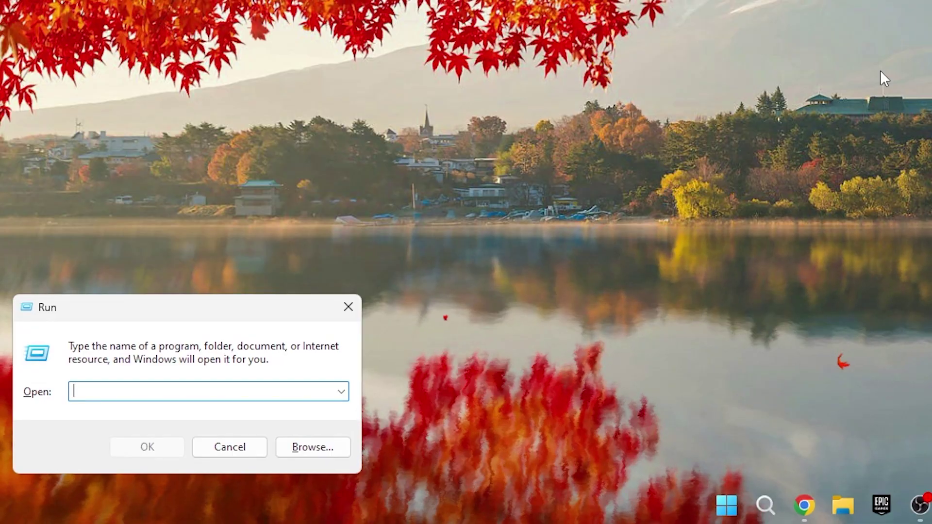
type("%temp")
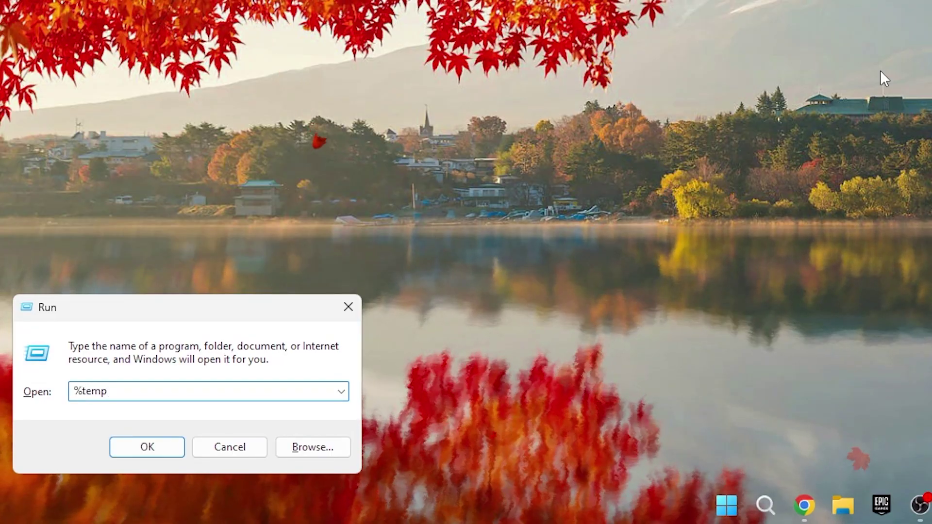
type("%")
key("Return")
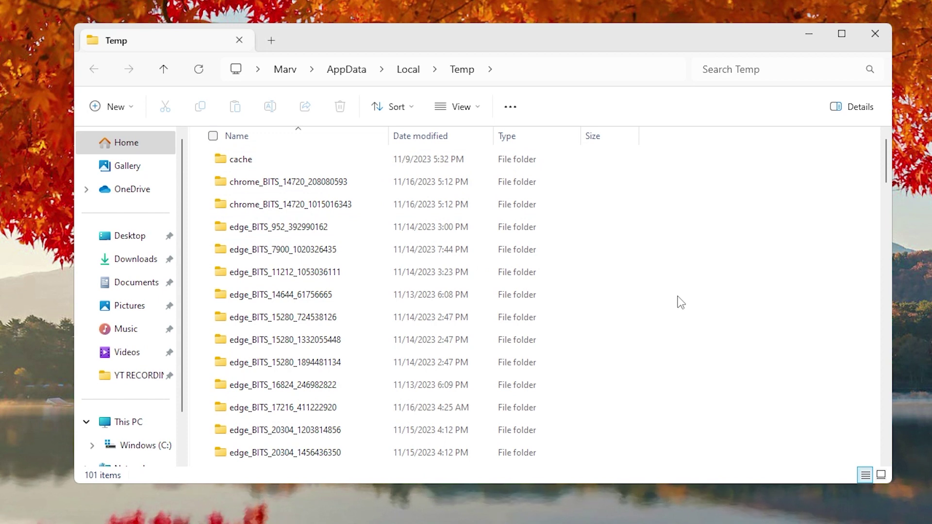
key("ctrl+a")
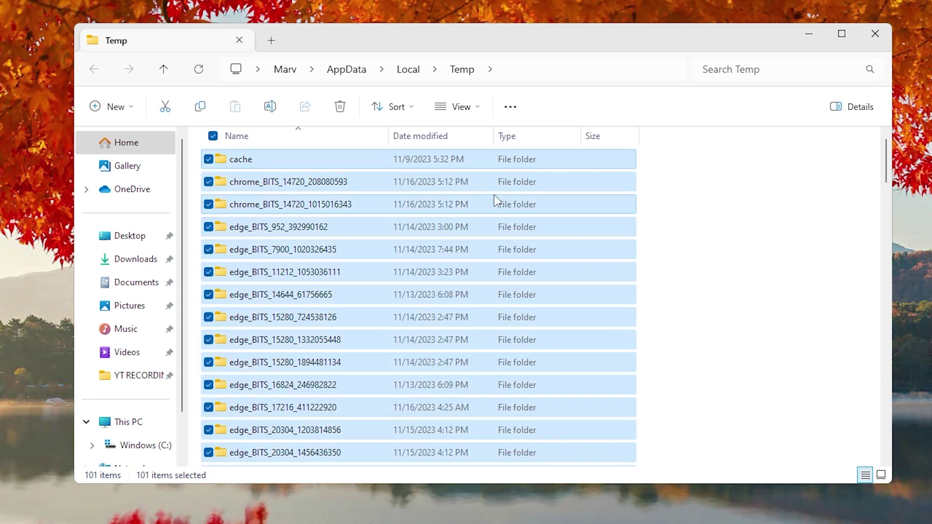
left_click(336, 108)
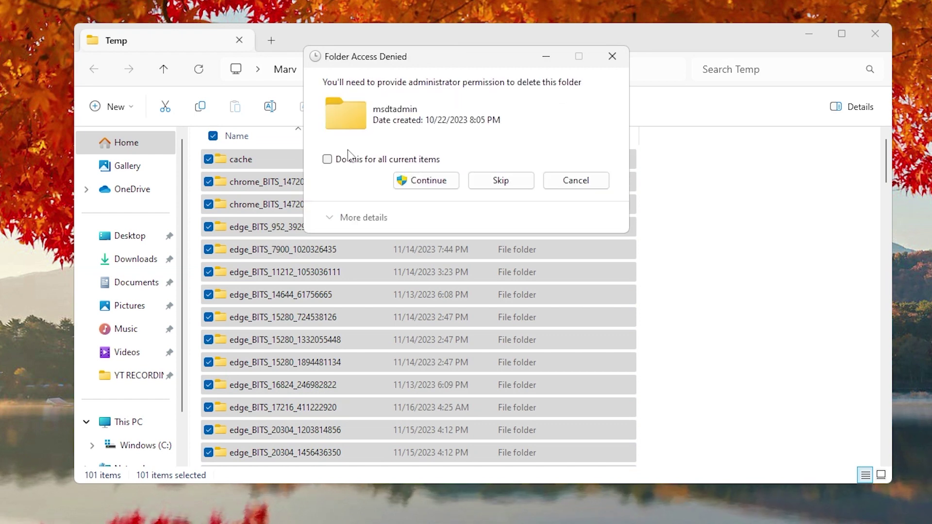
left_click(504, 183)
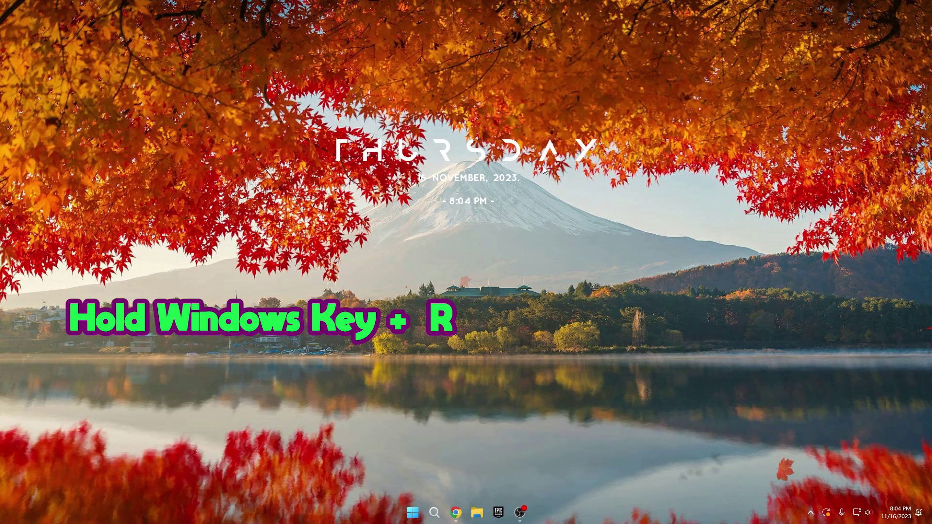
- Open the prefetch folder through the Run dialog, grant permission to access it, and delete all the files in it
key("super+r")
type("pre")
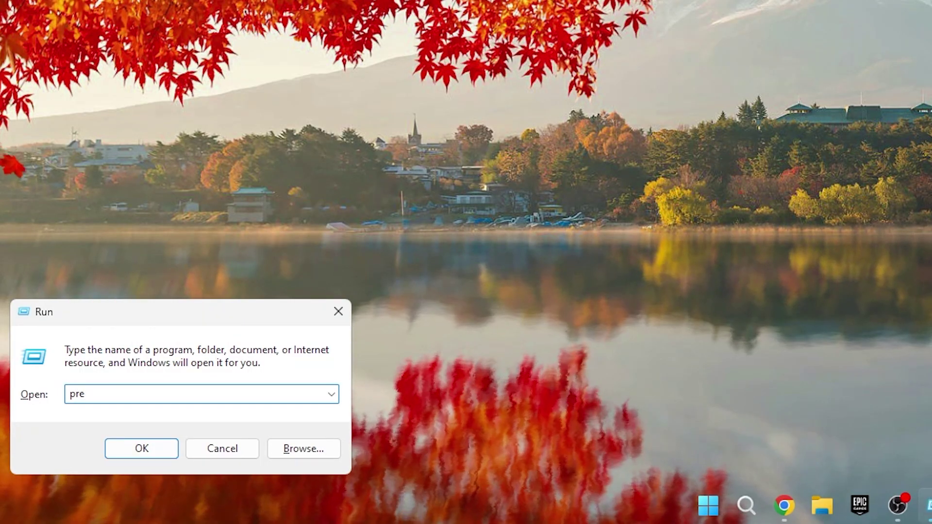
type("fetvh")
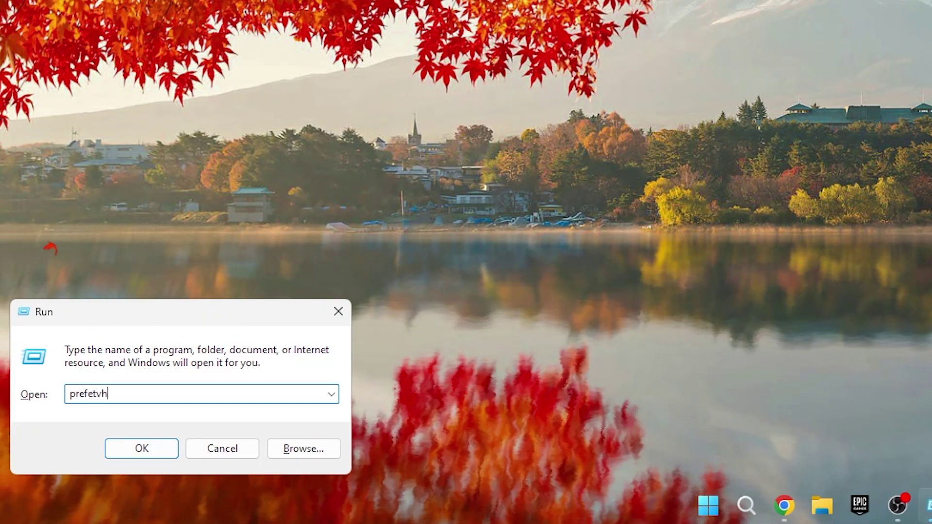
key("BackSpace")
key("BackSpace")
type("ch")
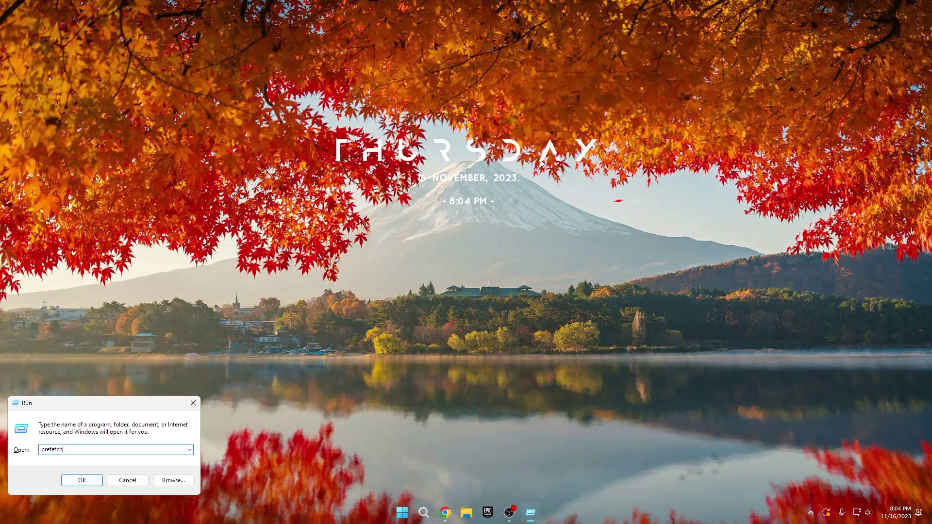
key("Return")
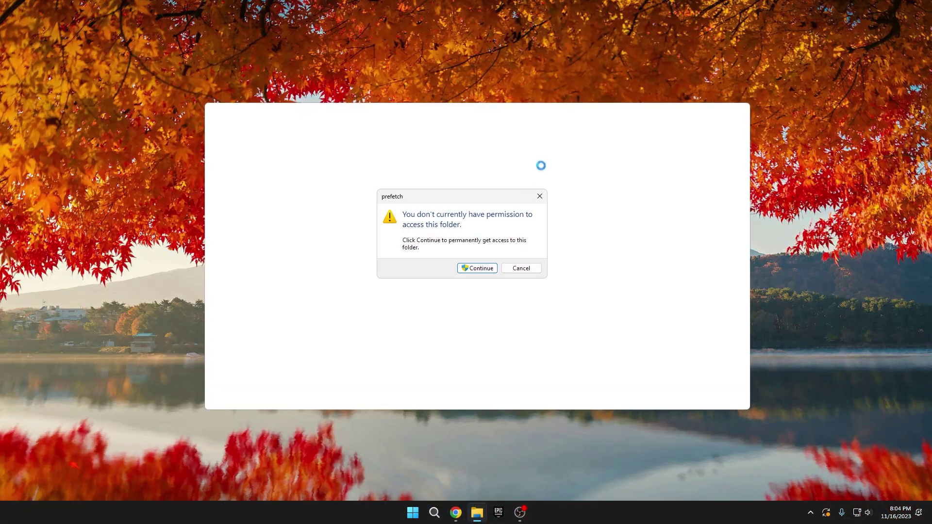
left_click(478, 268)
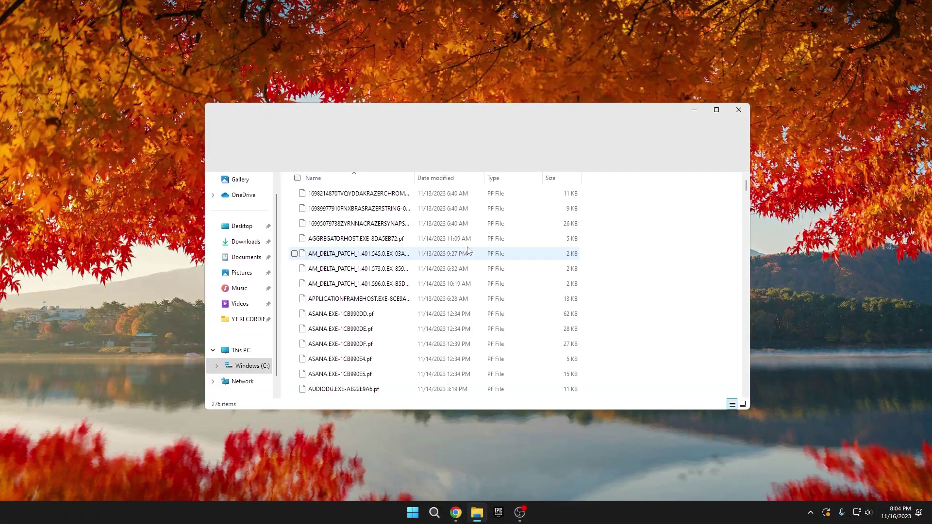
key("ctrl+a")
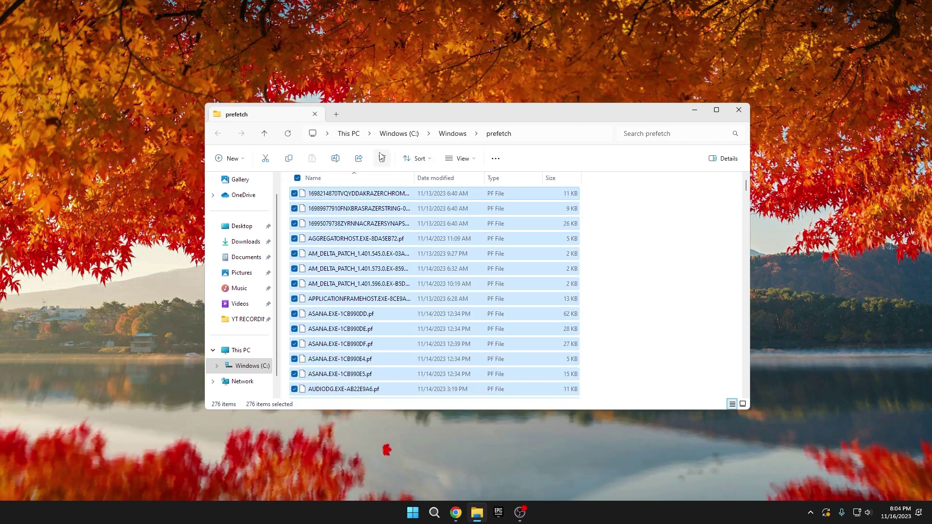
left_click(382, 157)
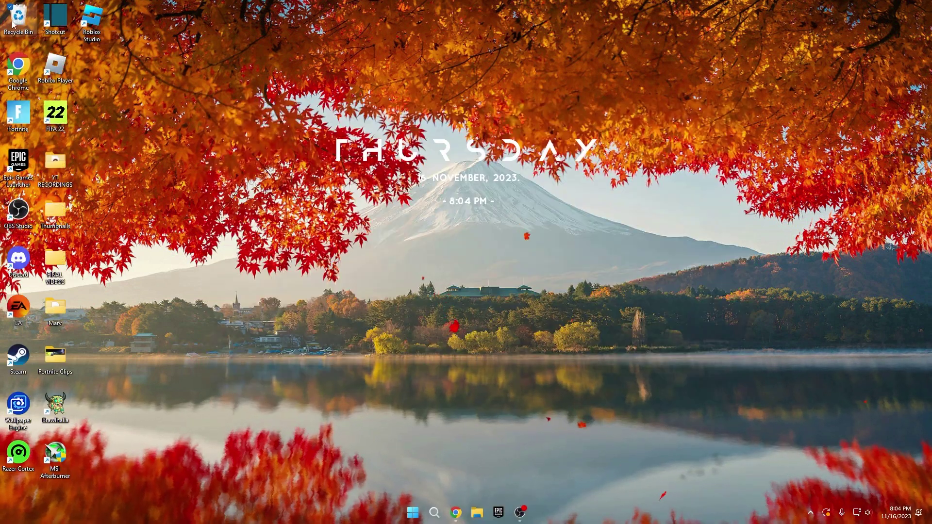
- Empty the Recycle Bin and permanently delete all of its items
right_click(16, 20)
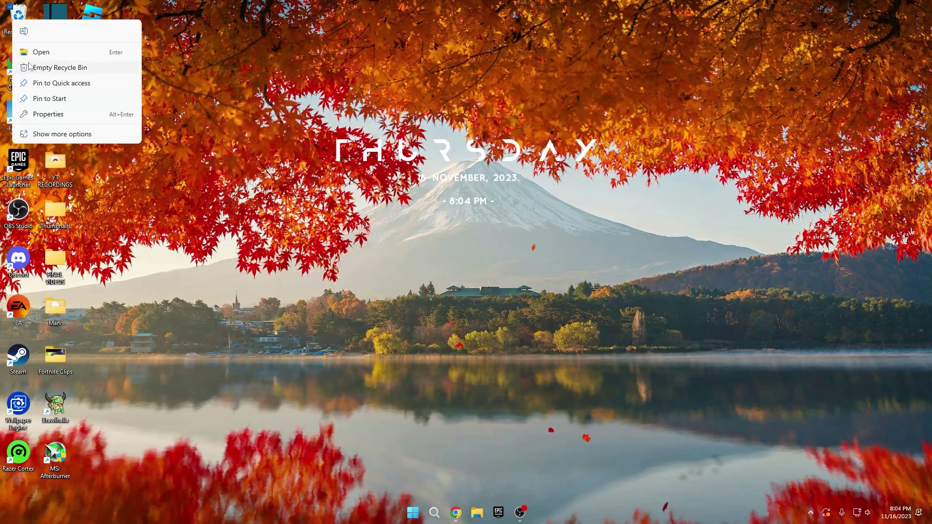
left_click(49, 67)
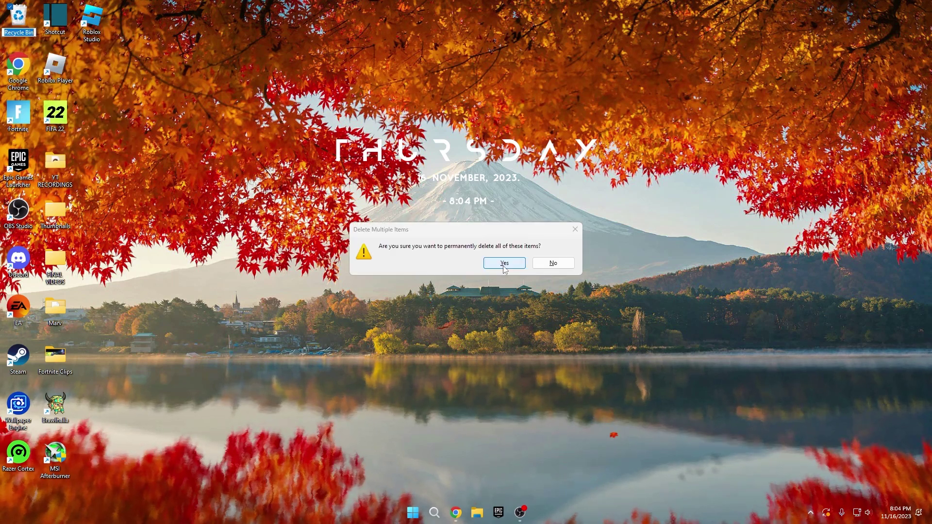
left_click(505, 264)
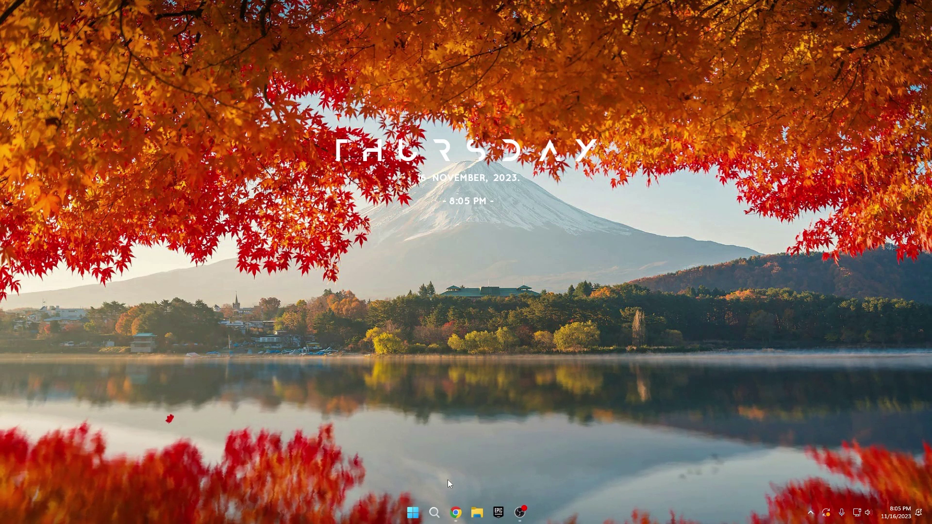
- Open the Startup apps settings and check which apps are enabled to start at log-in
left_click(433, 512)
type("satr")
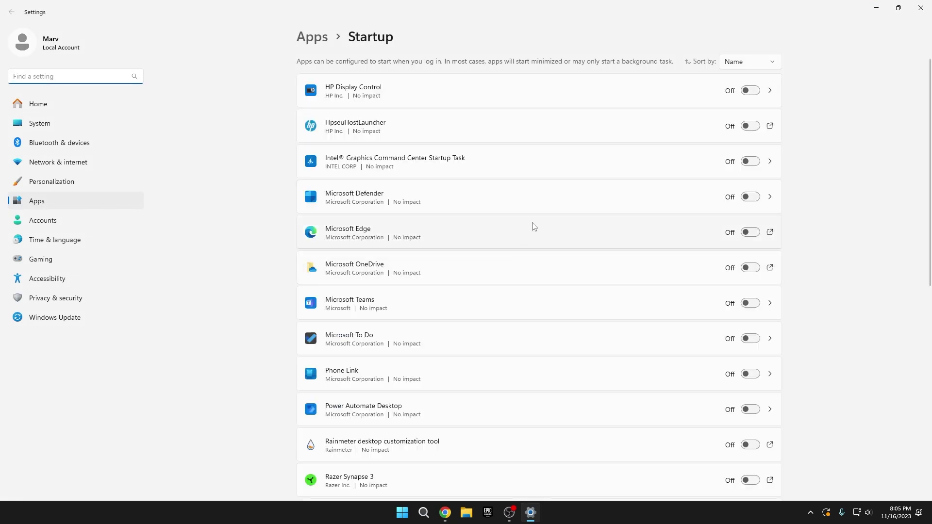
scroll(508, 93, "down", 7)
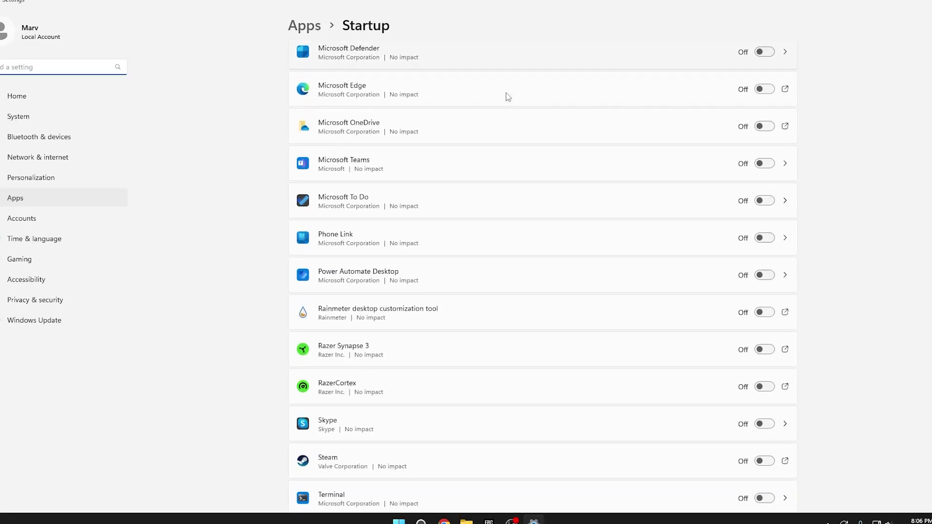
scroll(505, 102, "down", 2)
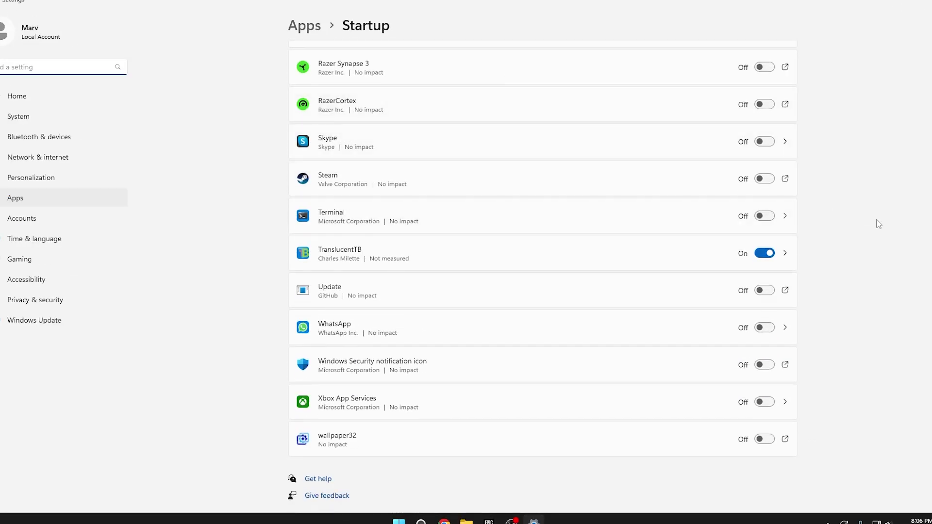
scroll(919, 209, "up", 10)
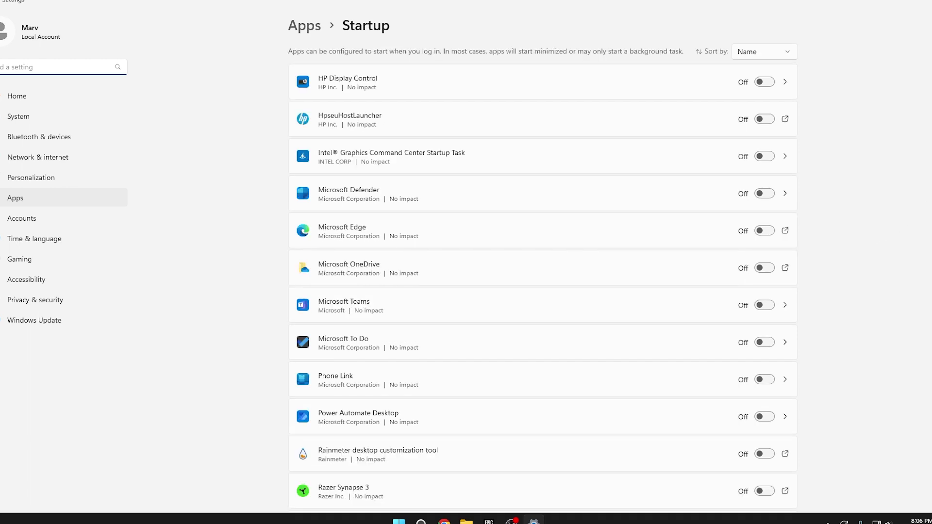
scroll(896, 191, "down", 3)
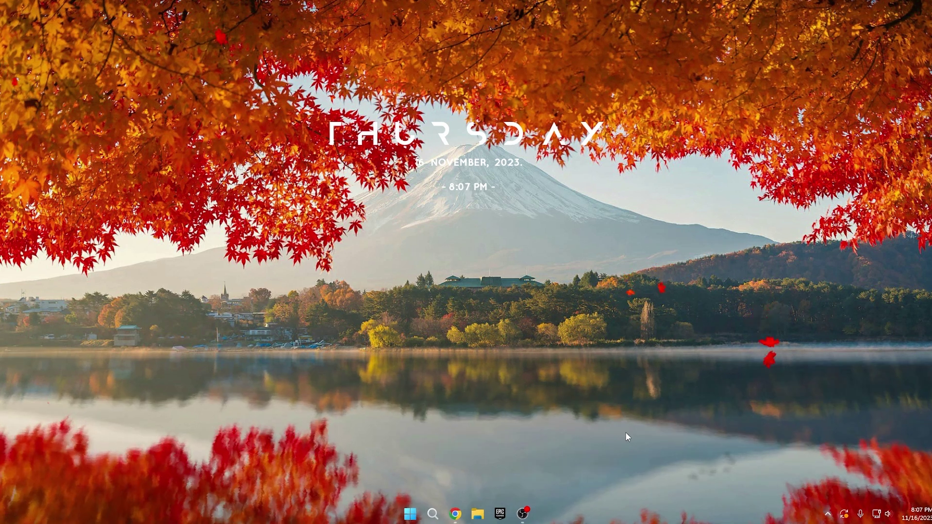
- Open Device Manager and search automatically for updated drivers for the Realtek PCIe GbE Family Controller network adapter
key("super")
type("device")
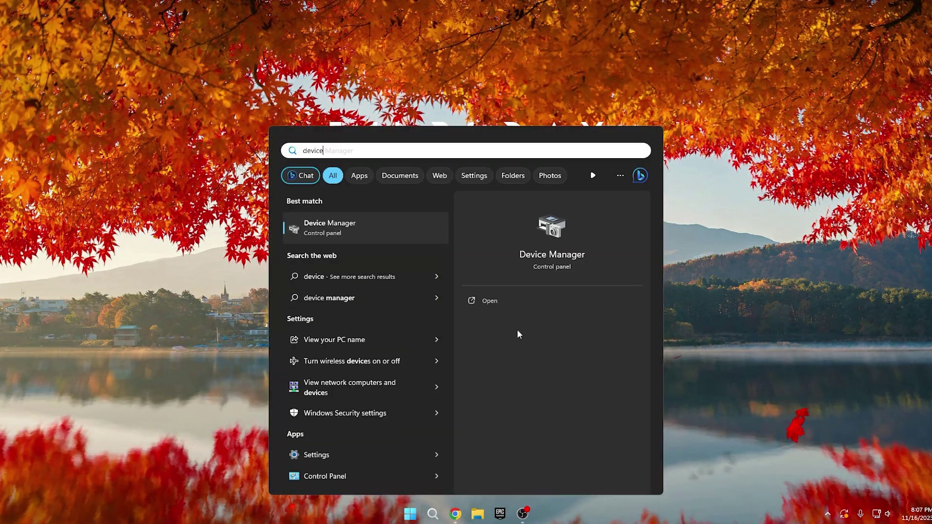
left_click(533, 301)
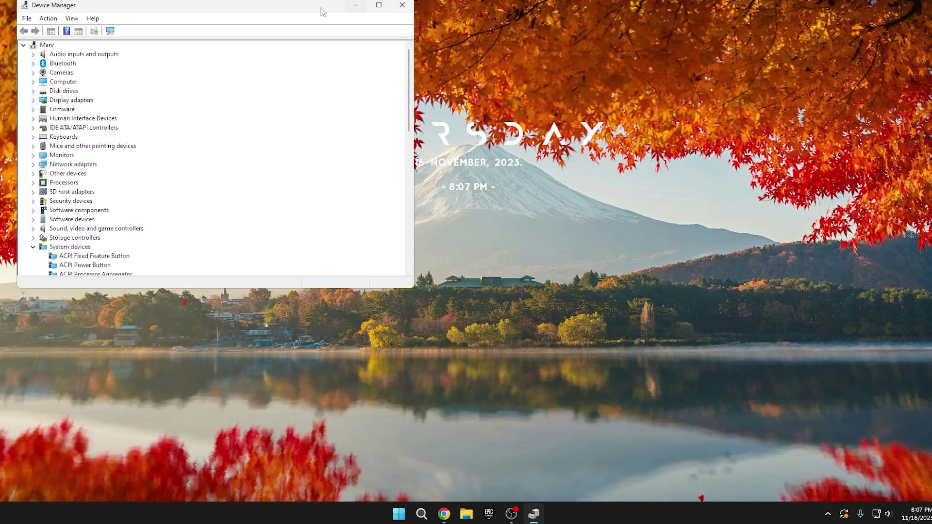
left_click_drag(323, 10, 389, 35)
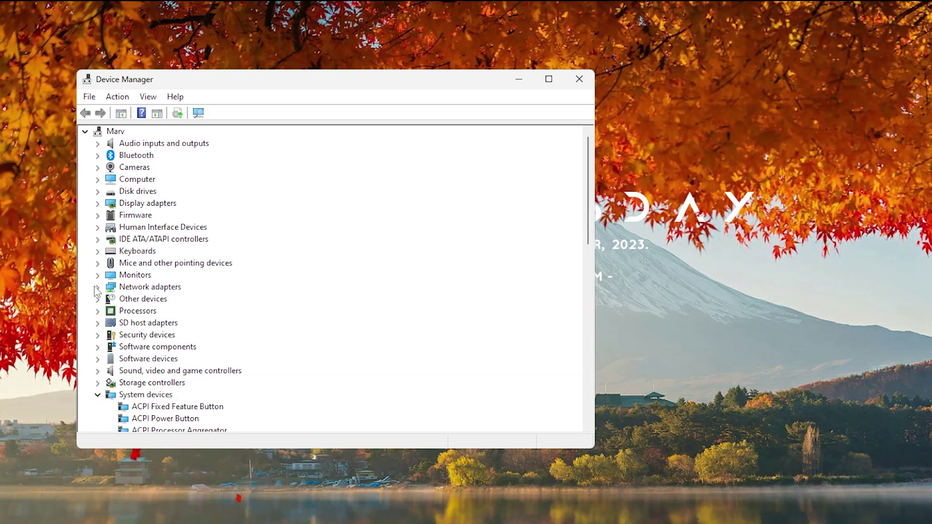
left_click(97, 287)
right_click(151, 311)
left_click(220, 318)
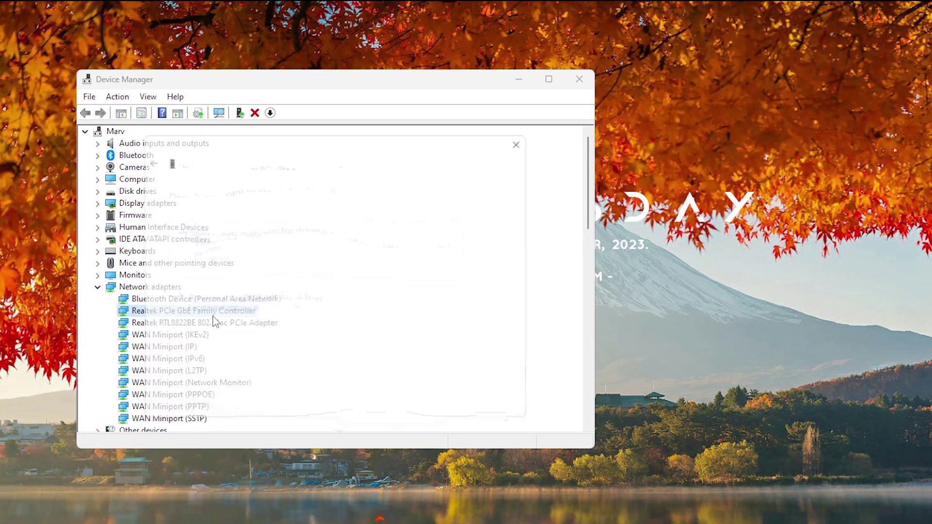
left_click(261, 228)
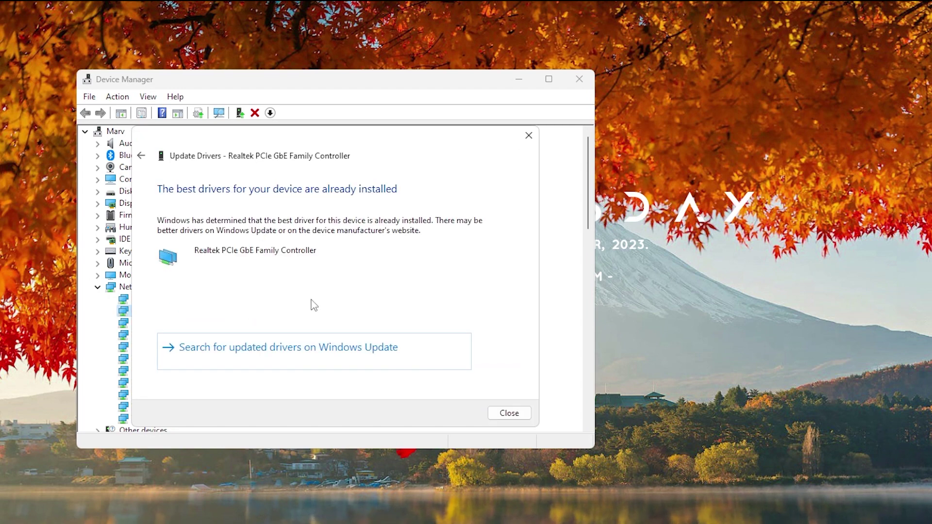
left_click(502, 414)
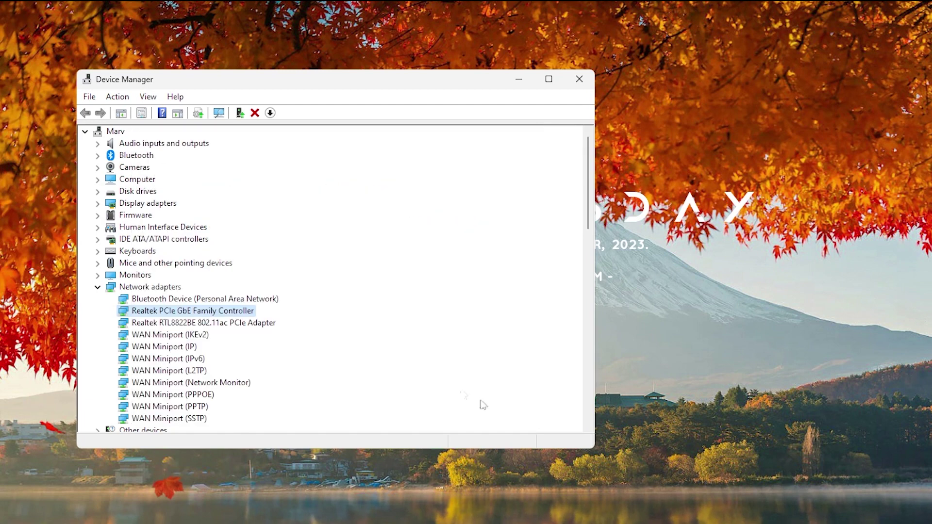
- Open the Realtek PCIe GbE Family Controller's properties and make sure "Allow the computer to turn off this device to save power" is unchecked
right_click(210, 311)
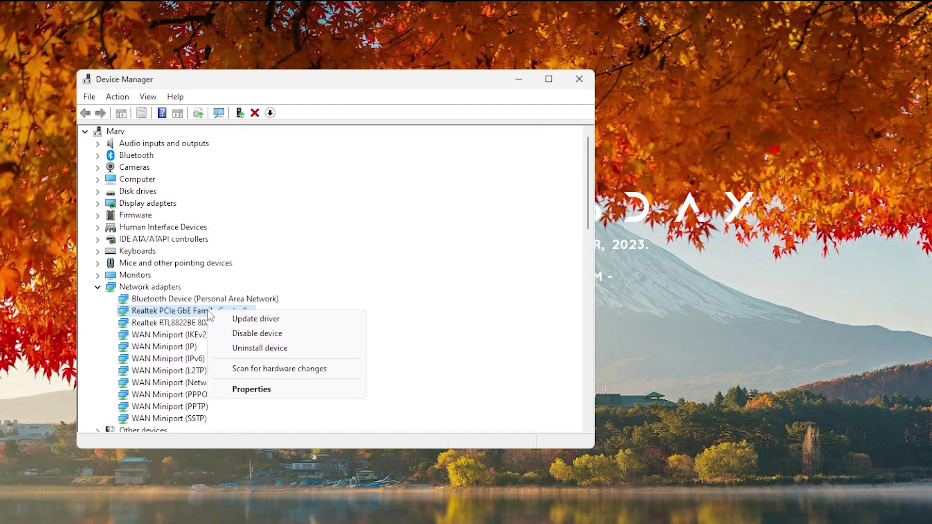
left_click(268, 389)
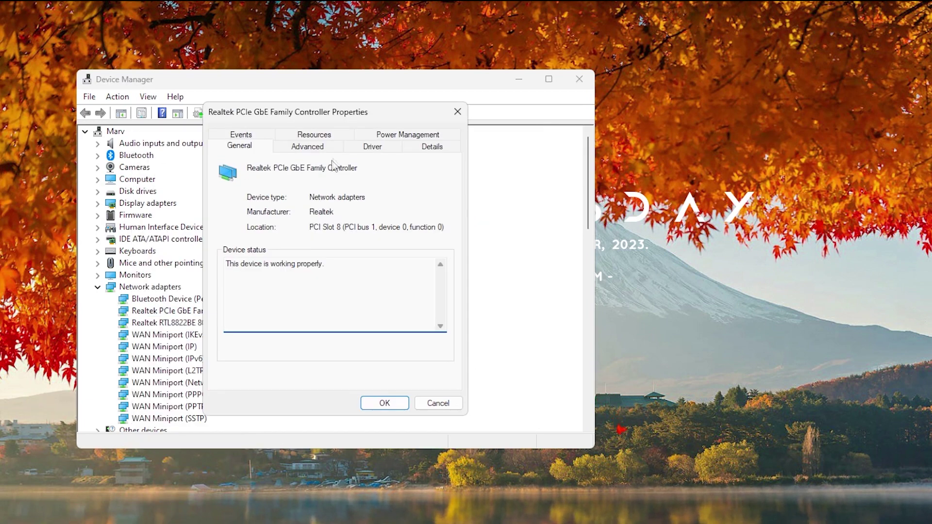
left_click(396, 137)
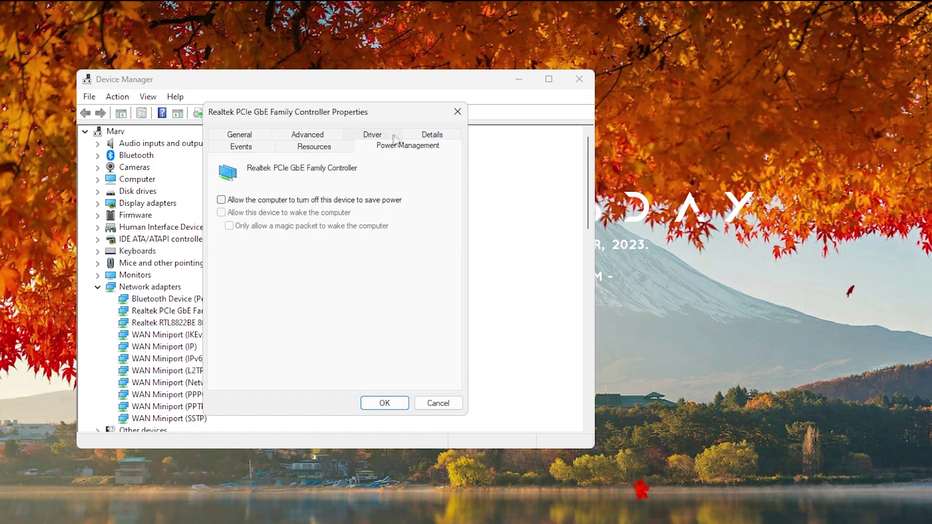
left_click(229, 201)
left_click(227, 202)
- Set the network adapter's advanced Speed & Duplex property to 1.0 Gbps Full Duplex
left_click(310, 134)
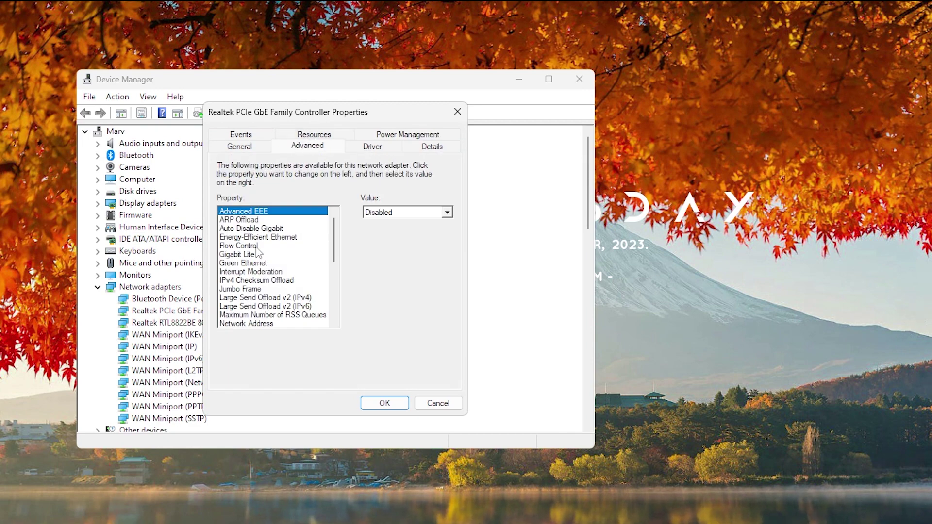
scroll(248, 267, "down", 4)
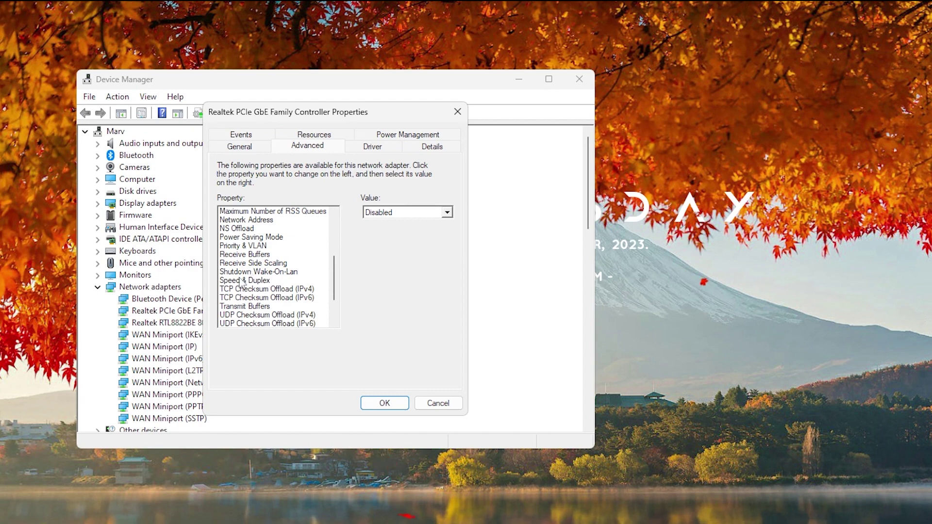
left_click(241, 281)
left_click(380, 211)
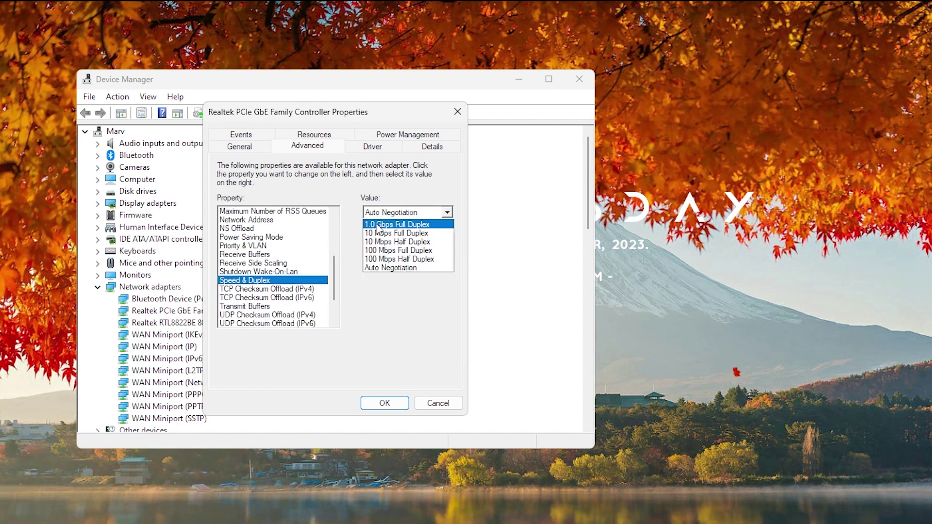
left_click(379, 227)
- Set the Speed & Duplex property to Auto Negotiation, save the adapter properties, and close Device Manager
left_click(391, 213)
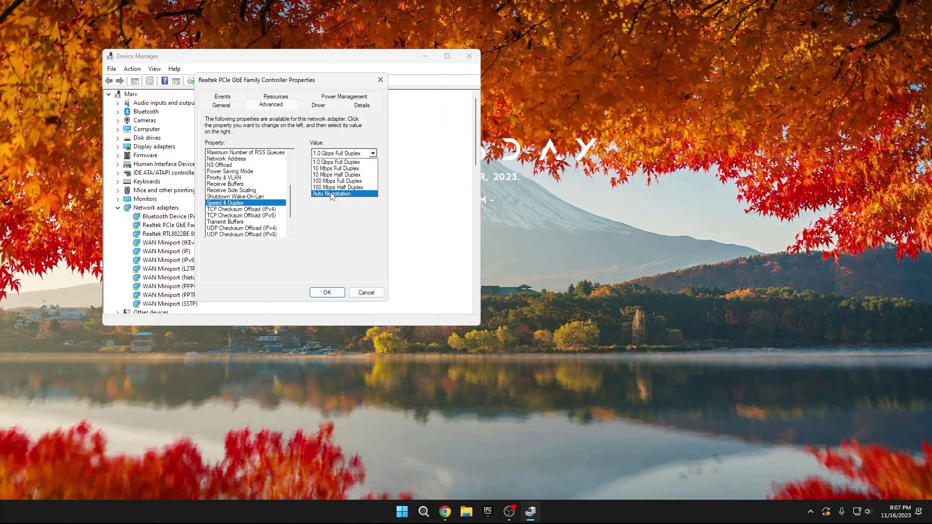
left_click(390, 268)
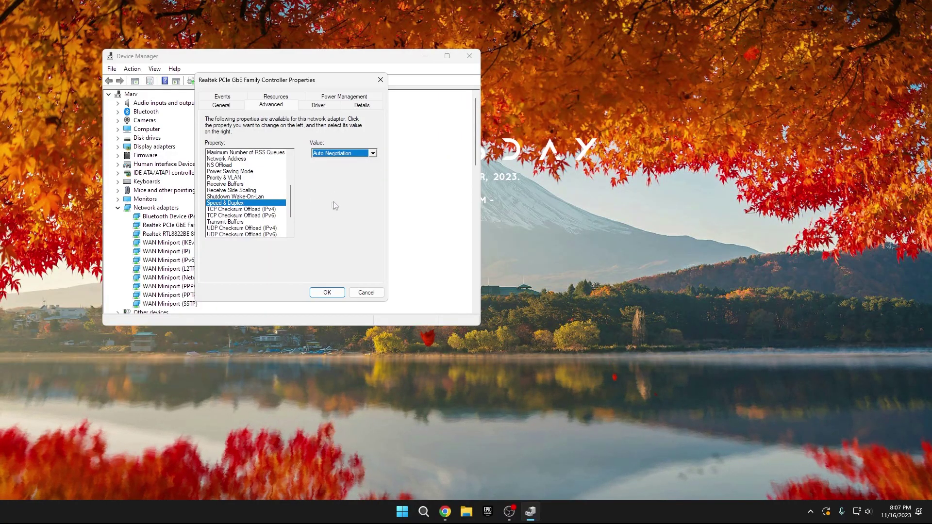
left_click(318, 292)
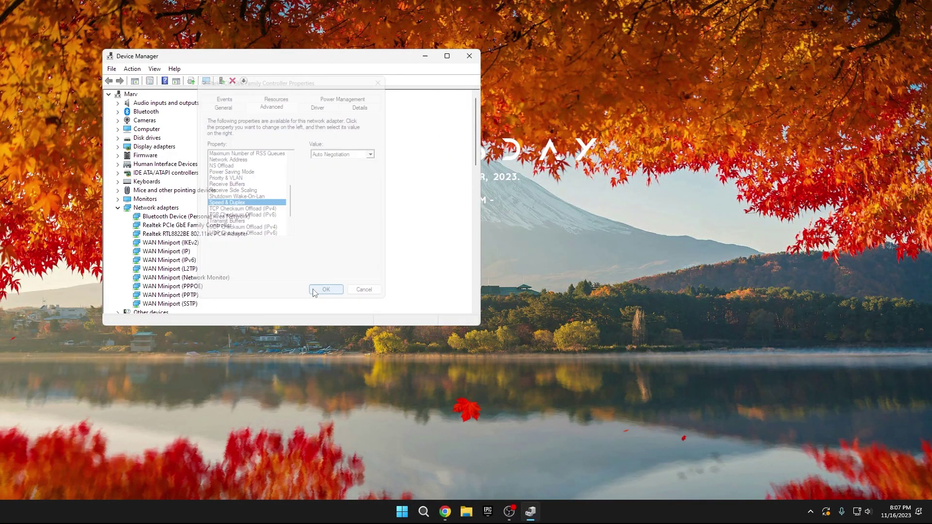
left_click(468, 56)
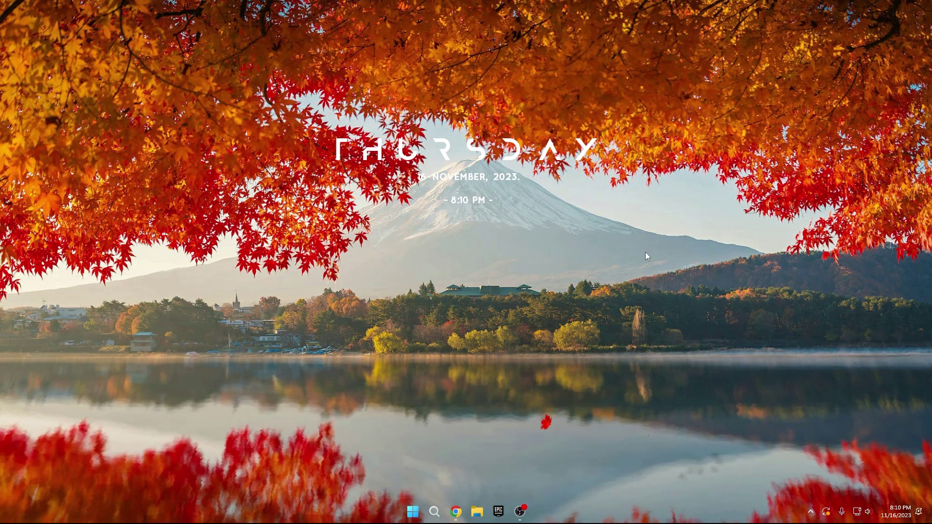
- Open the Control Panel's Network and Sharing Center and bring up the list of network adapter connections
key("super")
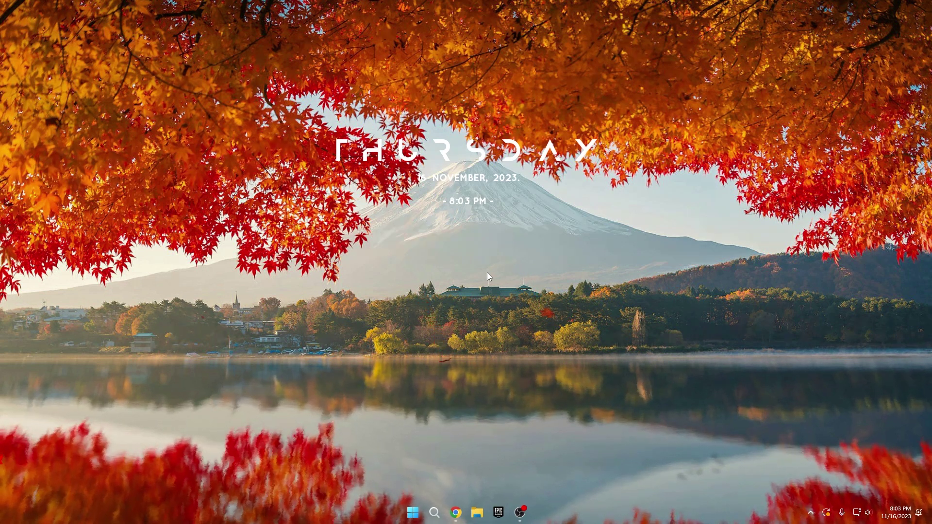
key("super")
type("cont")
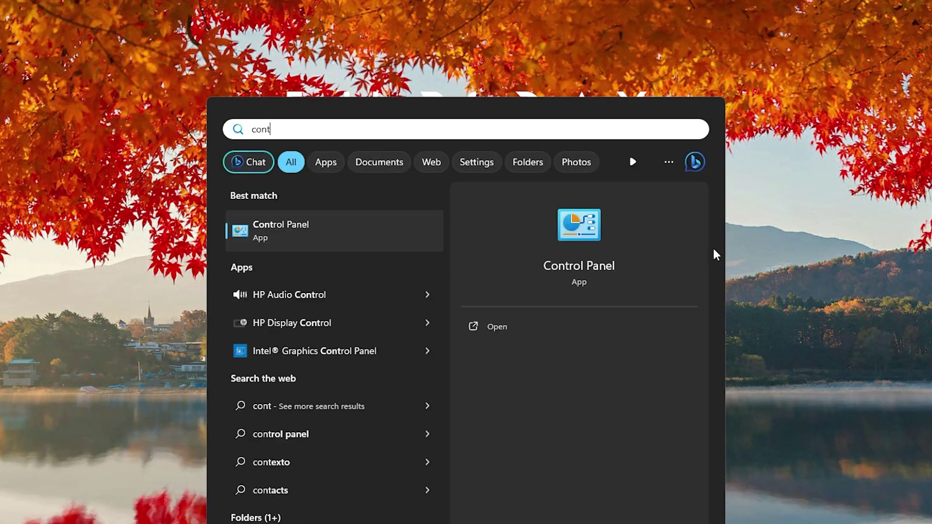
left_click(509, 326)
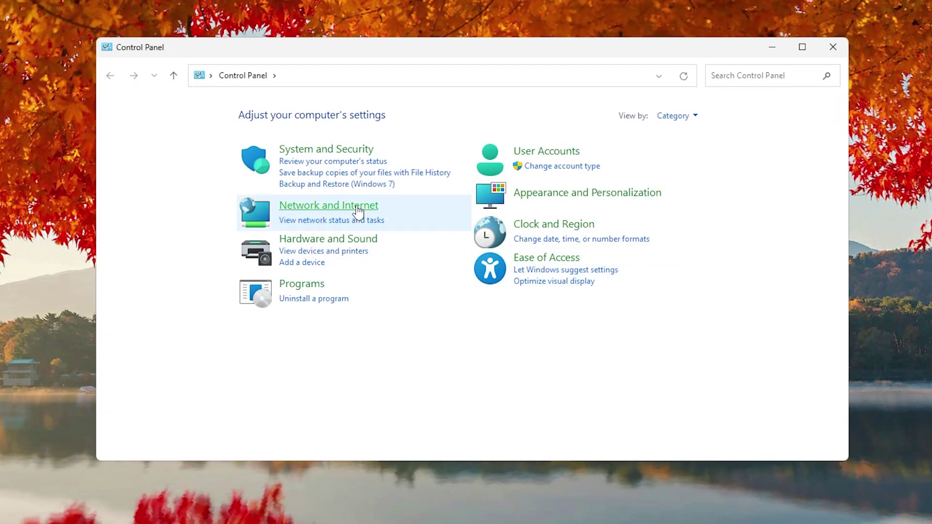
left_click(357, 212)
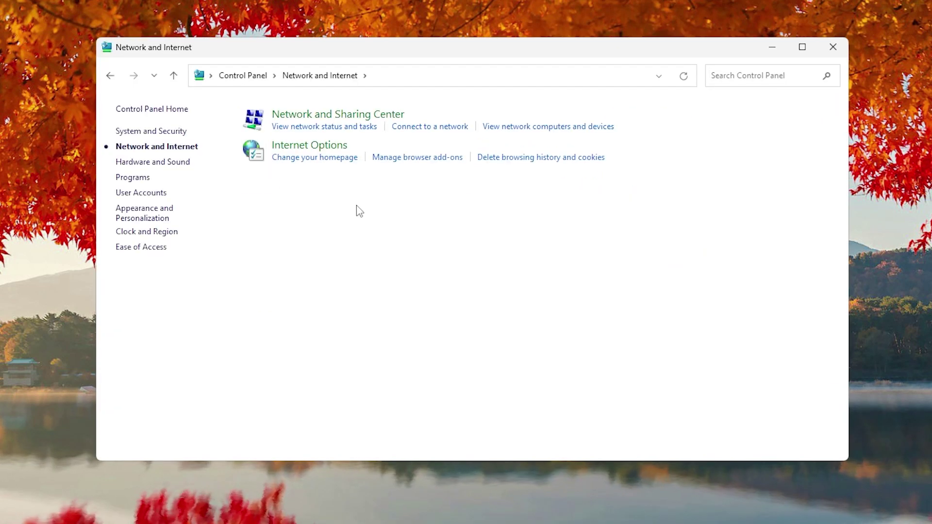
left_click(320, 118)
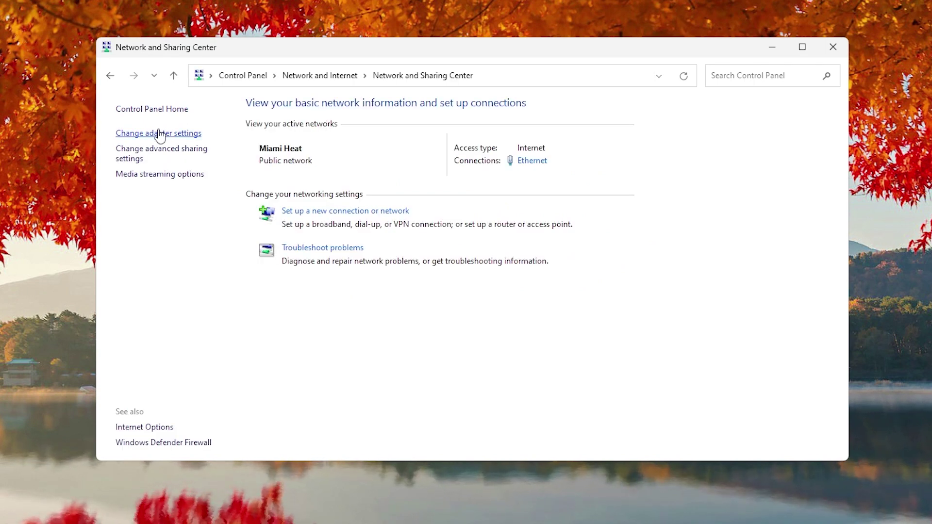
left_click(160, 134)
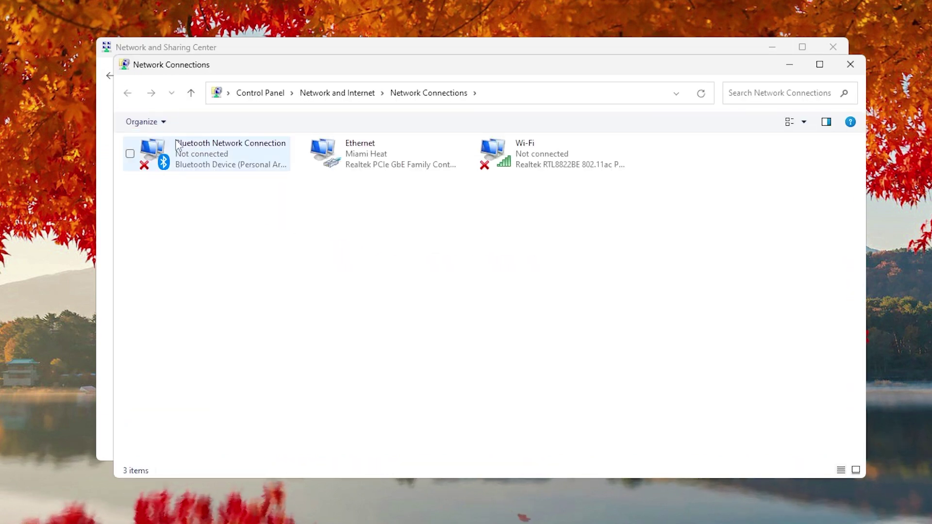
- Have the Ethernet connection's IPv4 properties use preferred DNS server 8.8.8.8 and alternate 8.8.4.4, save, and close the network windows
right_click(350, 156)
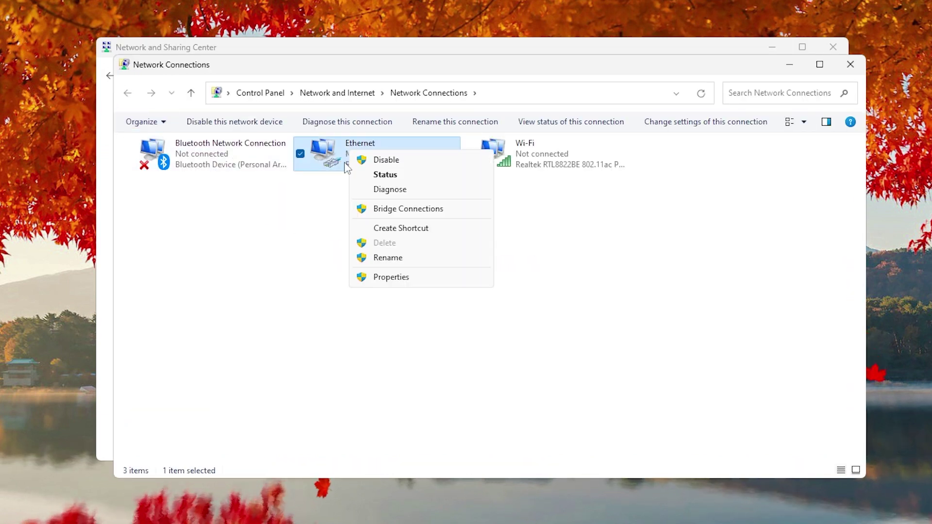
left_click(371, 278)
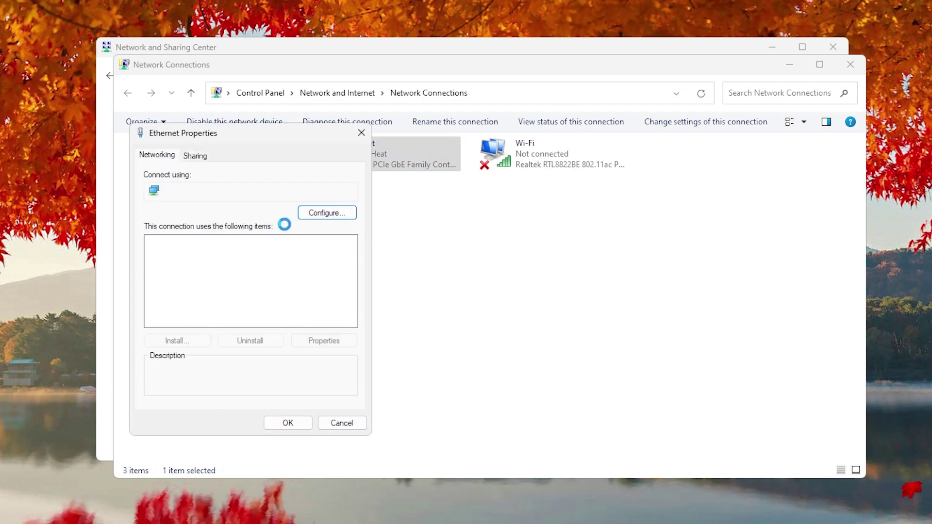
left_click(206, 276)
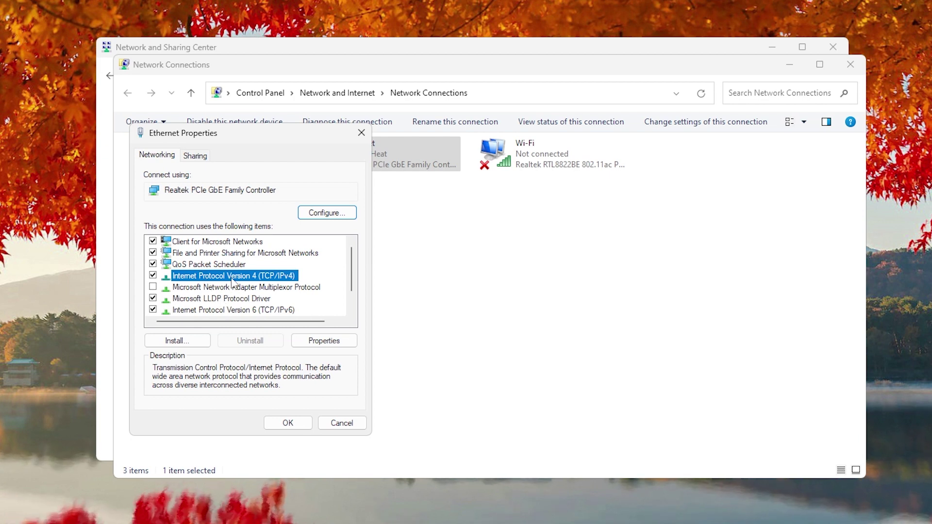
left_click(302, 344)
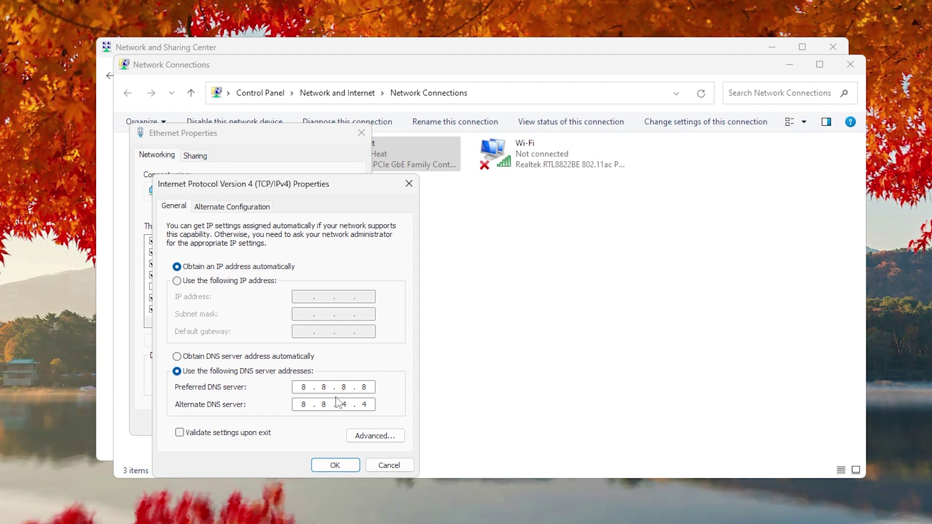
left_click(324, 465)
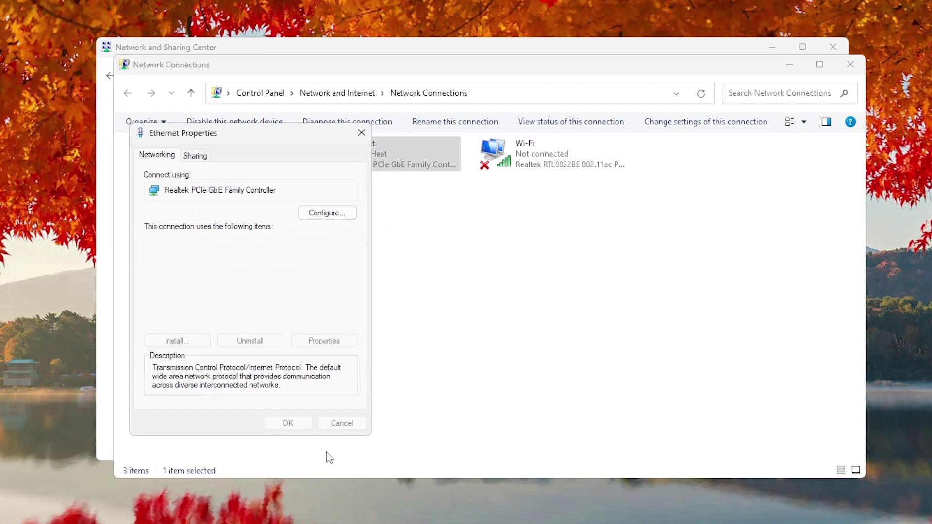
left_click(287, 423)
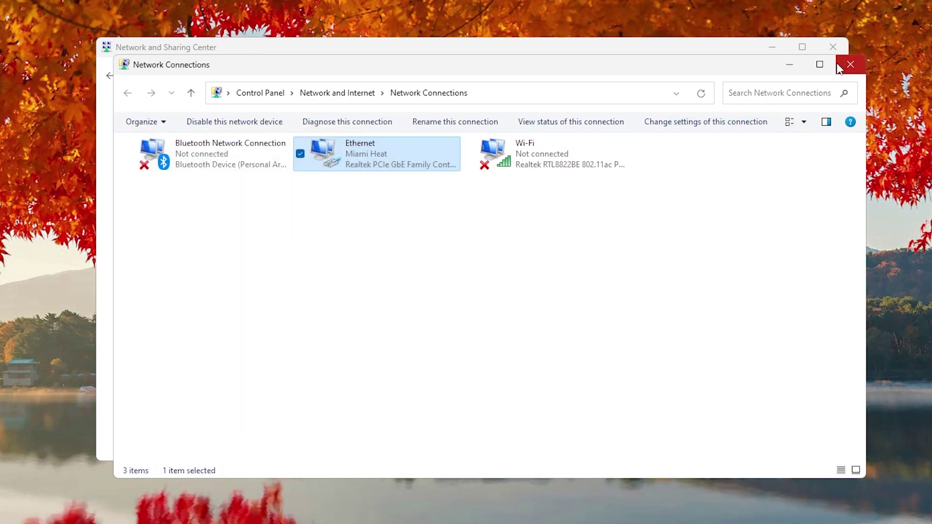
left_click(850, 65)
left_click(833, 47)
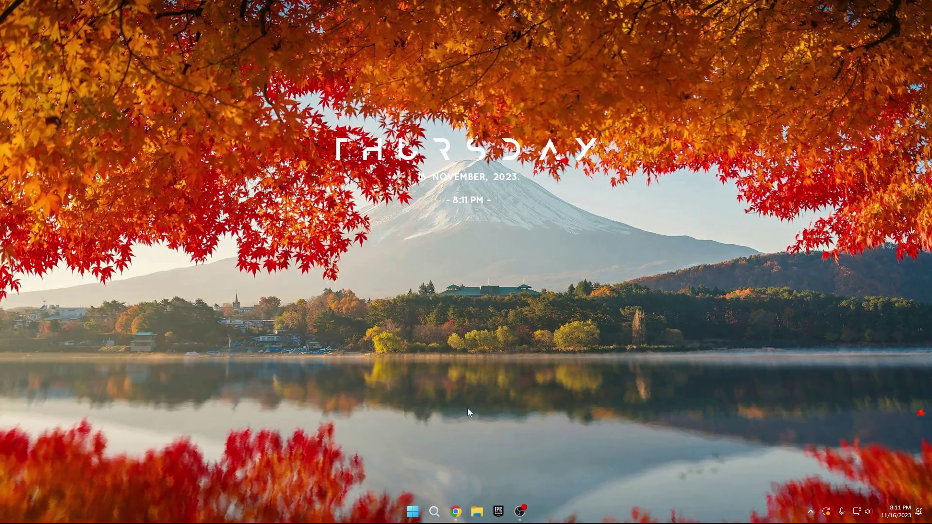
- Look at the computer's power options for the Restart choice, and dismiss them without restarting
left_click(413, 511)
left_click(584, 478)
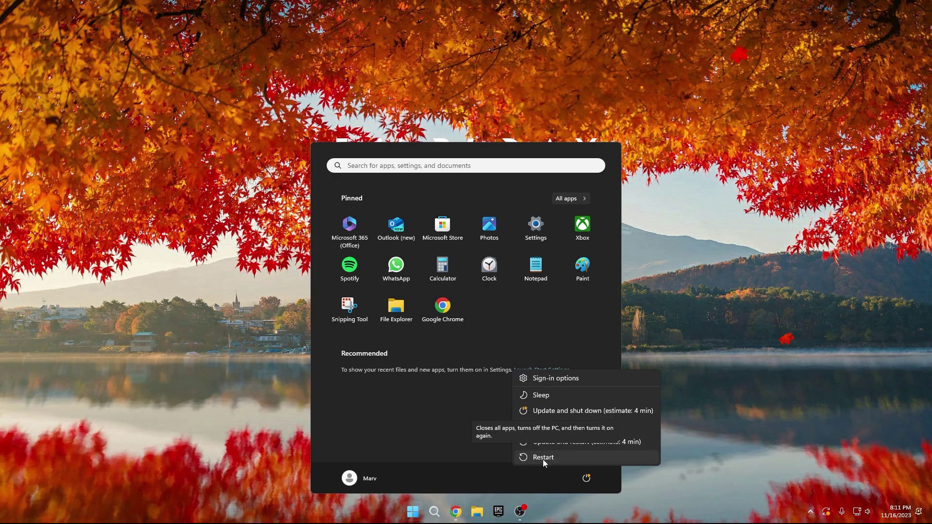
left_click(197, 391)
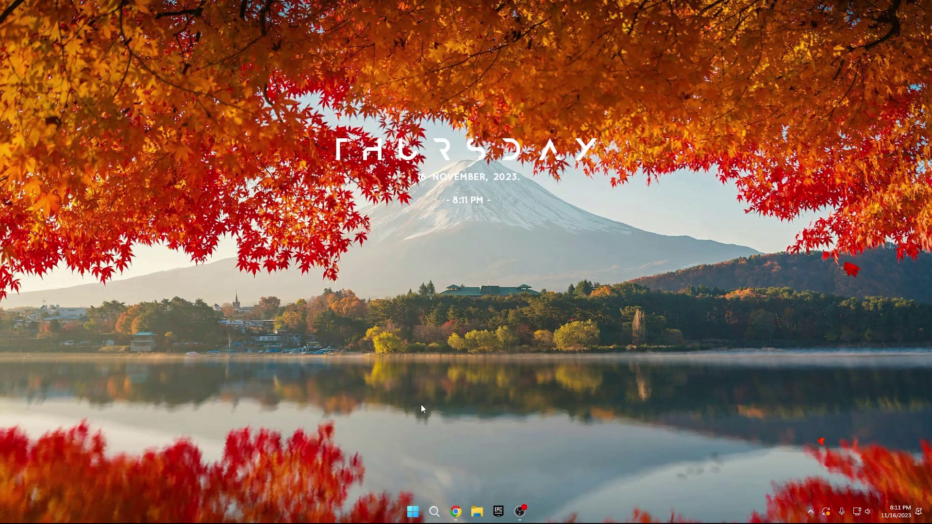